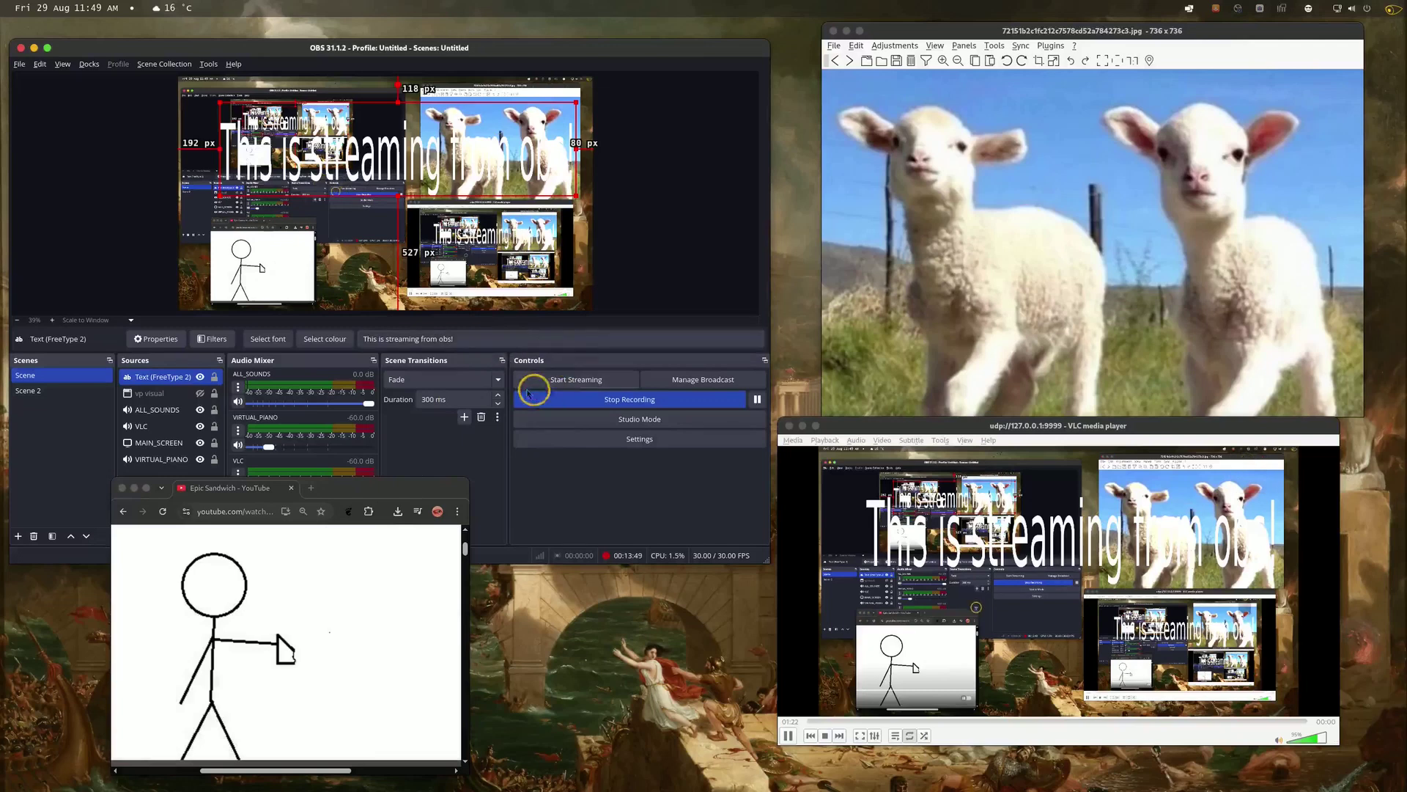
Step: Move the 'This is streaming from obs!' text down-right, then bring the lamb photo and VLC windows forward
left_click_drag(513, 158, 516, 192)
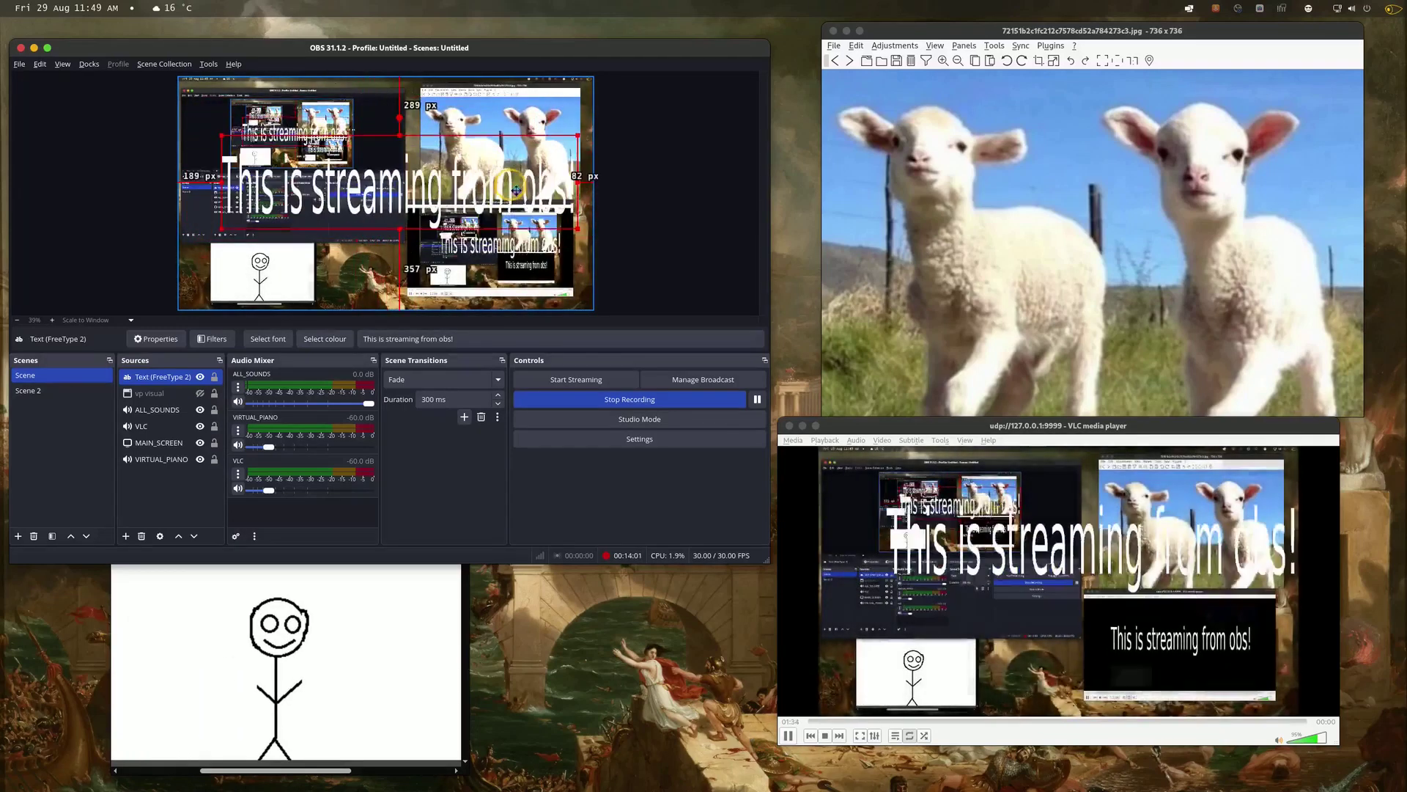
left_click(950, 284)
scroll(949, 284, "up", 3)
scroll(949, 283, "up", 2)
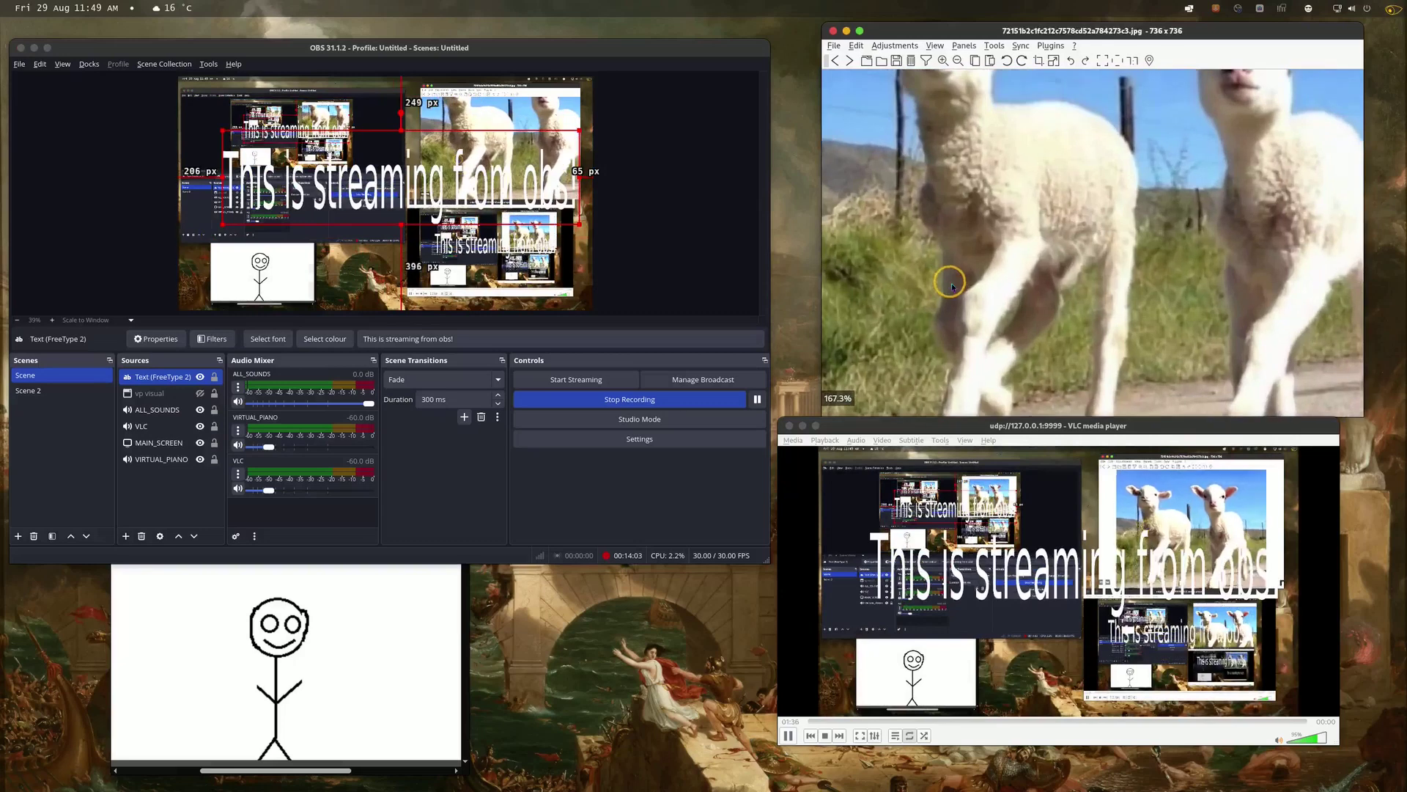
left_click(1005, 579)
scroll(1004, 579, "up", 1)
scroll(1026, 508, "up", 4)
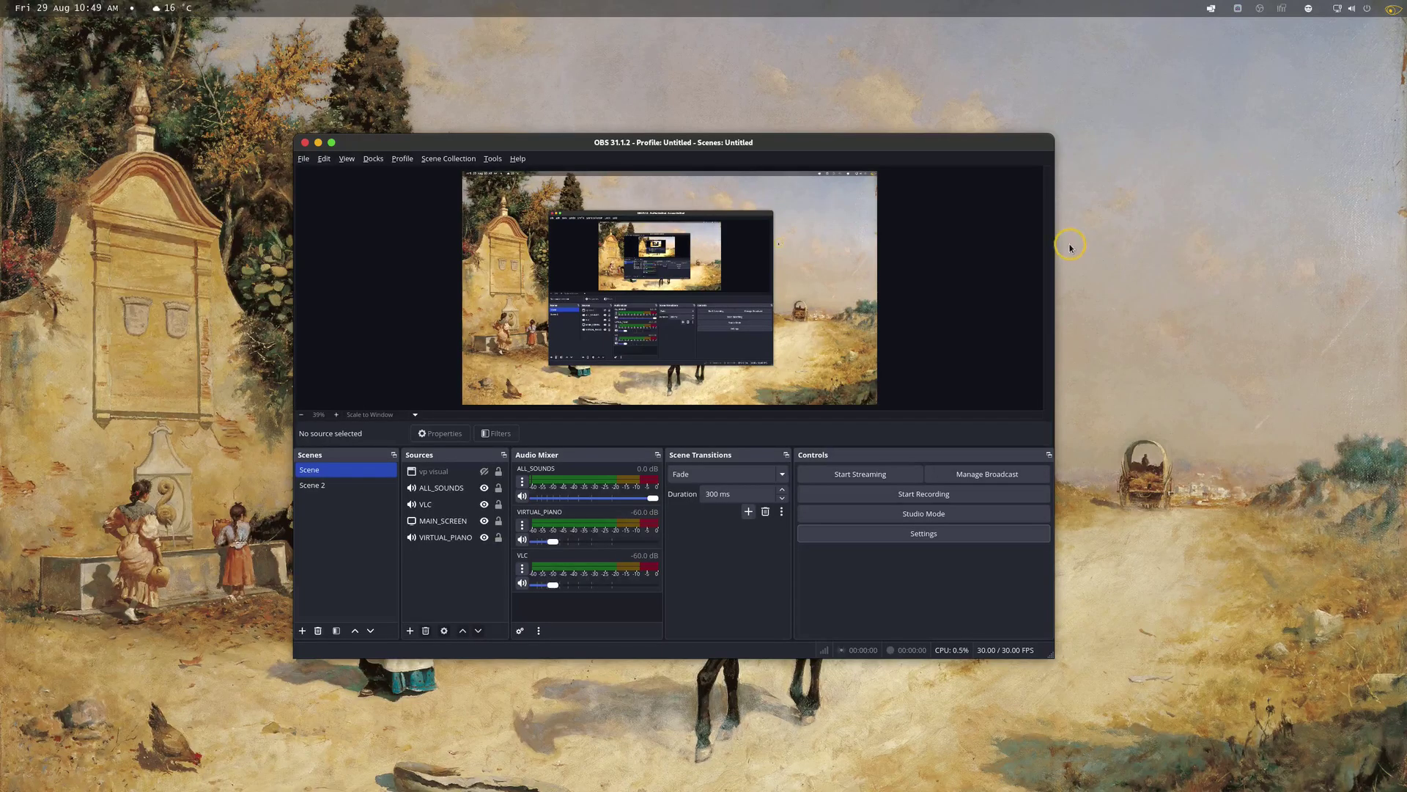
Step: Open OBS Settings on the Output page
left_click(923, 535)
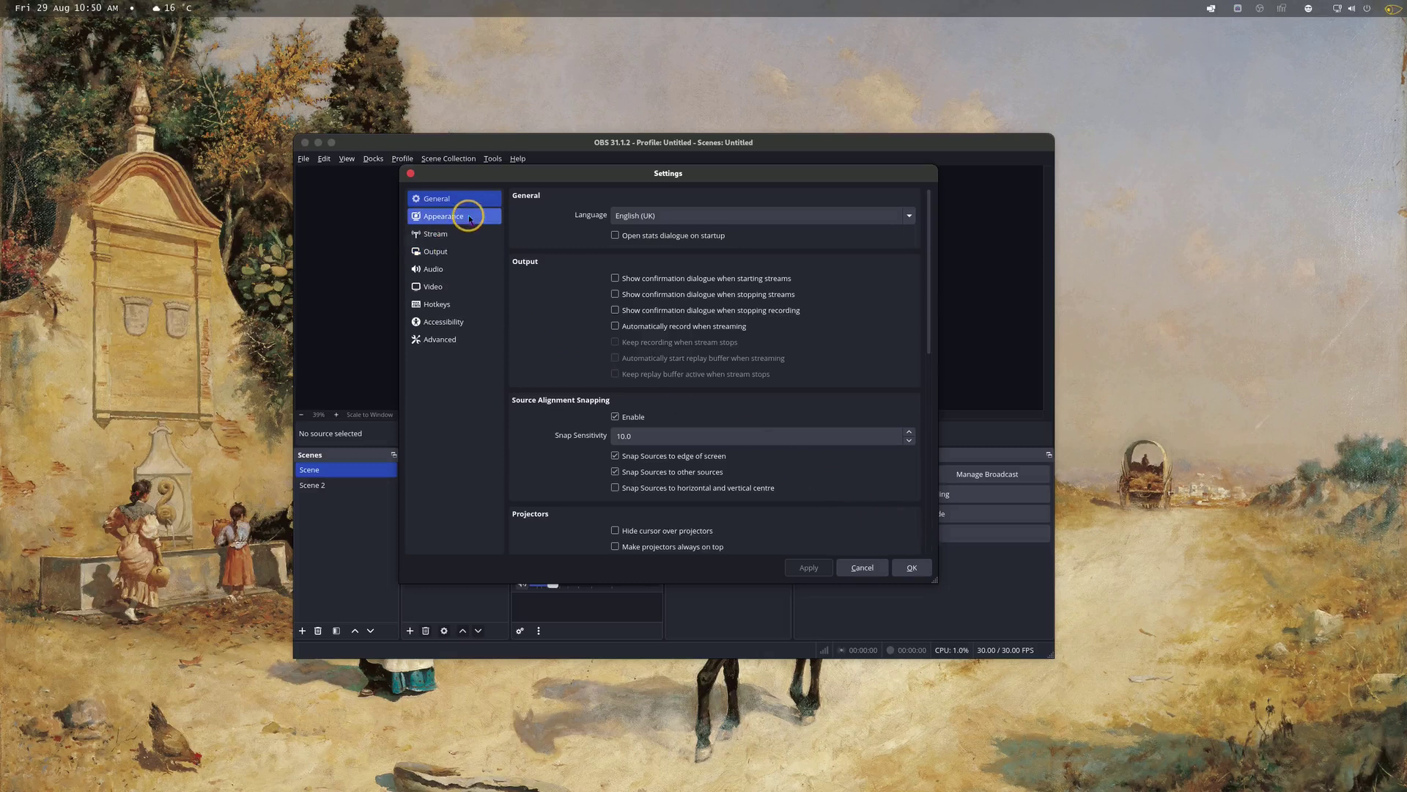
left_click(451, 254)
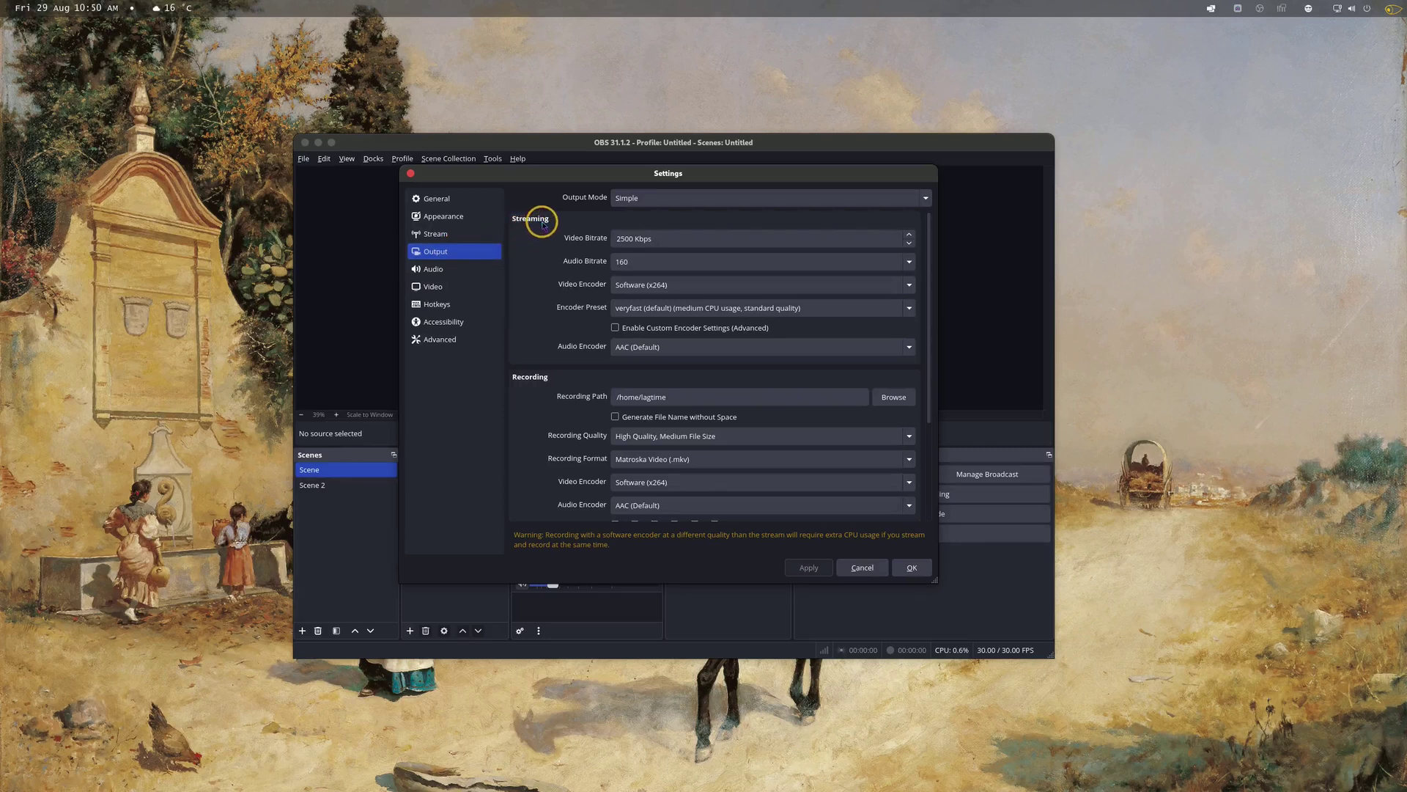
Step: Set Output Mode to Advanced and Recording type to Custom Output (FFmpeg)
left_click(628, 197)
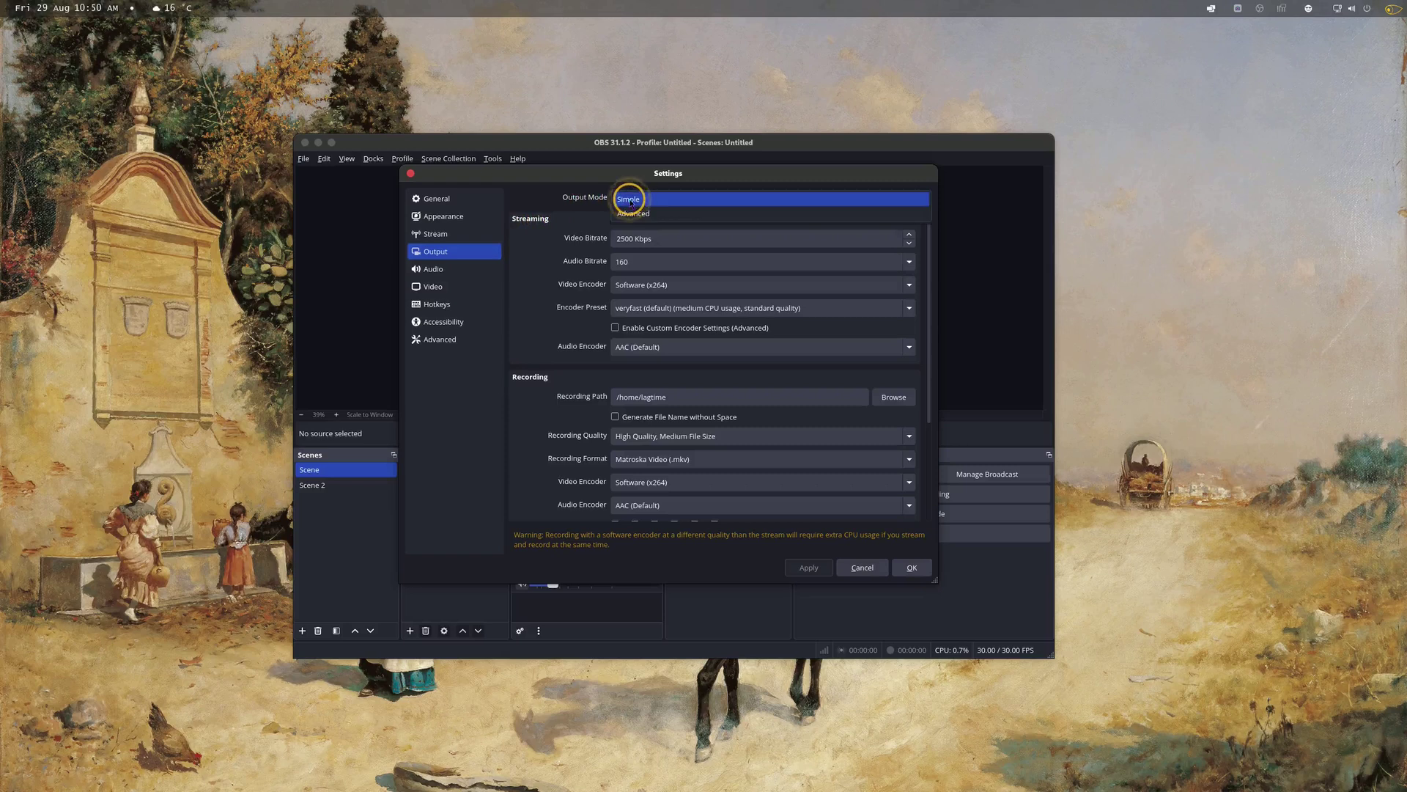
left_click(633, 212)
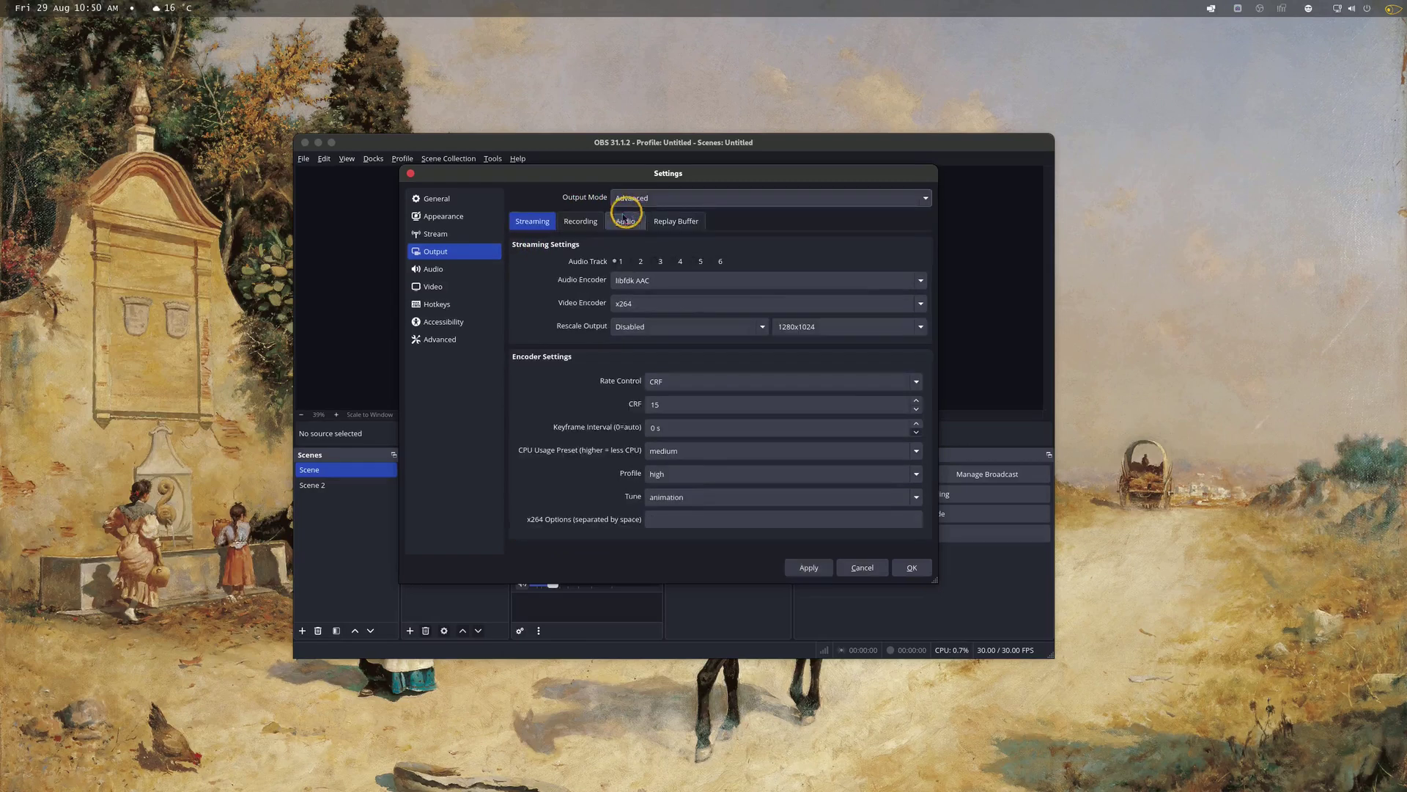
left_click(583, 220)
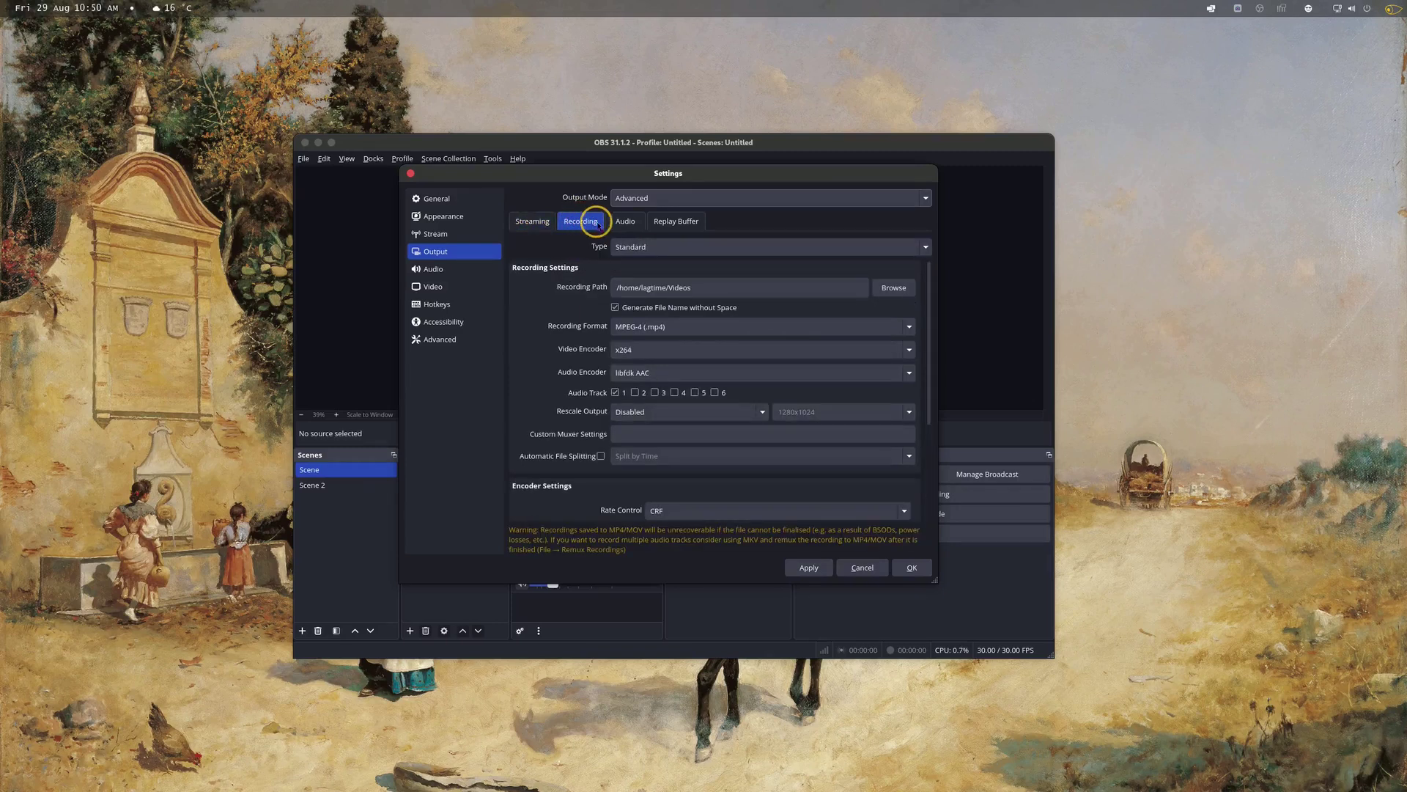
left_click(630, 250)
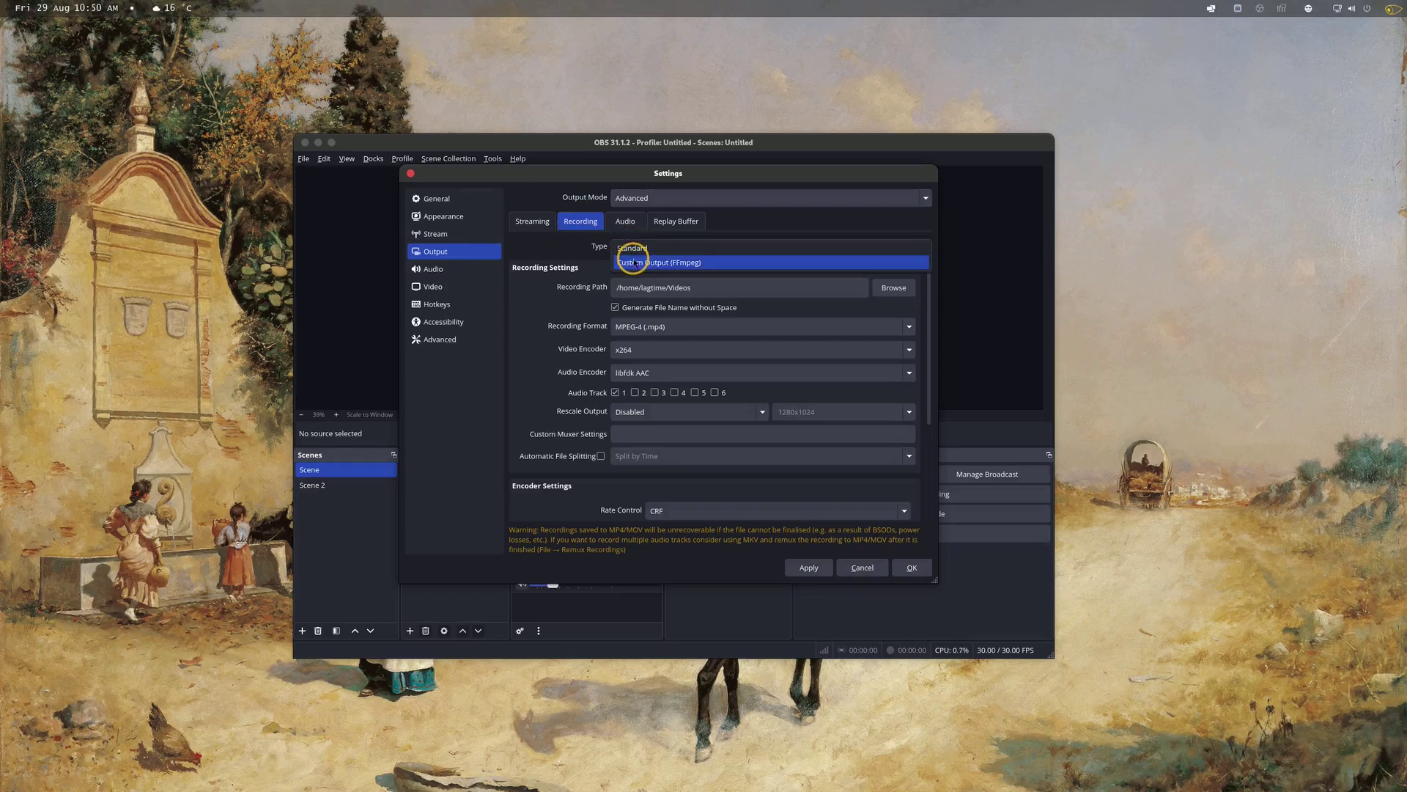
left_click(634, 262)
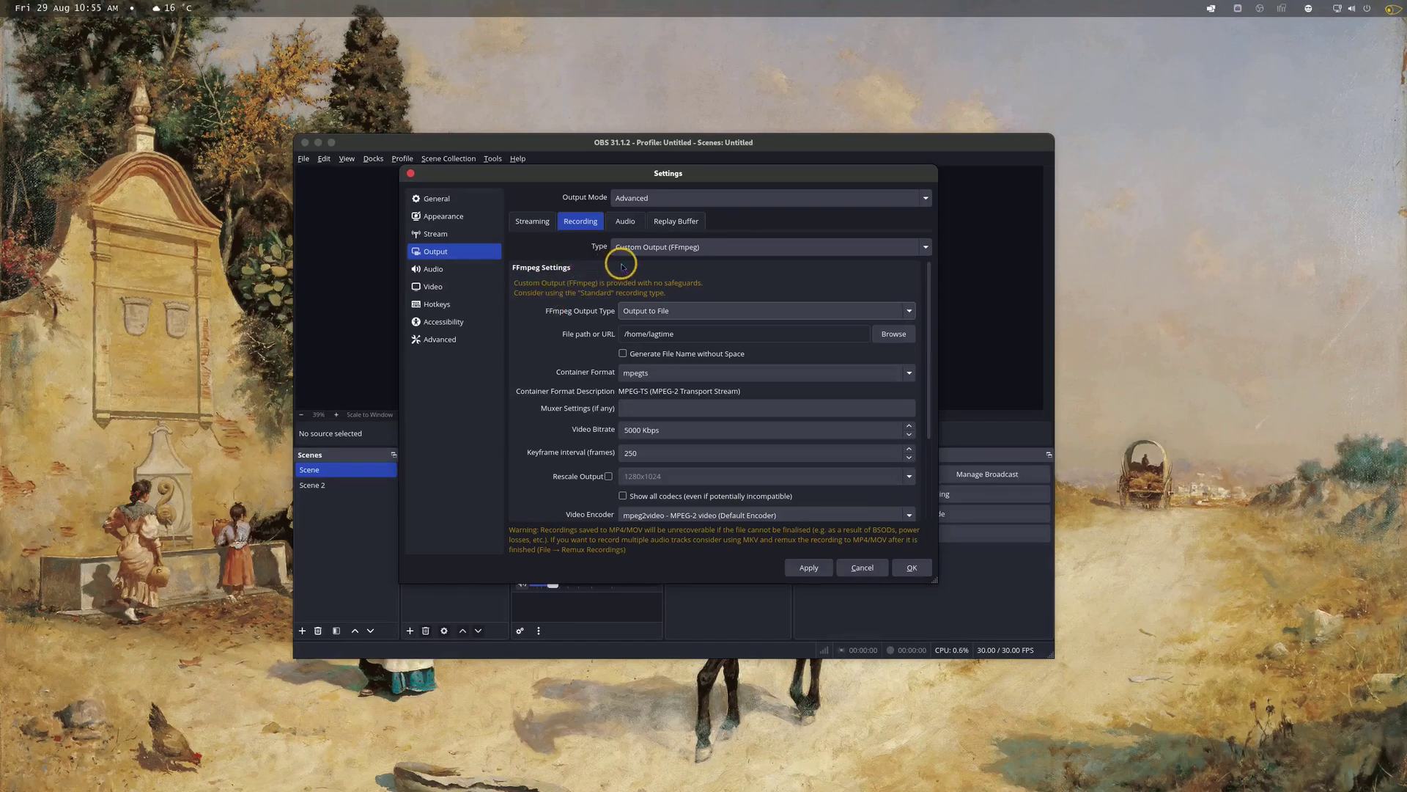
Step: Set the FFmpeg output type to Output to URL, targeting udp://127.0.0.1:9999
left_click(775, 307)
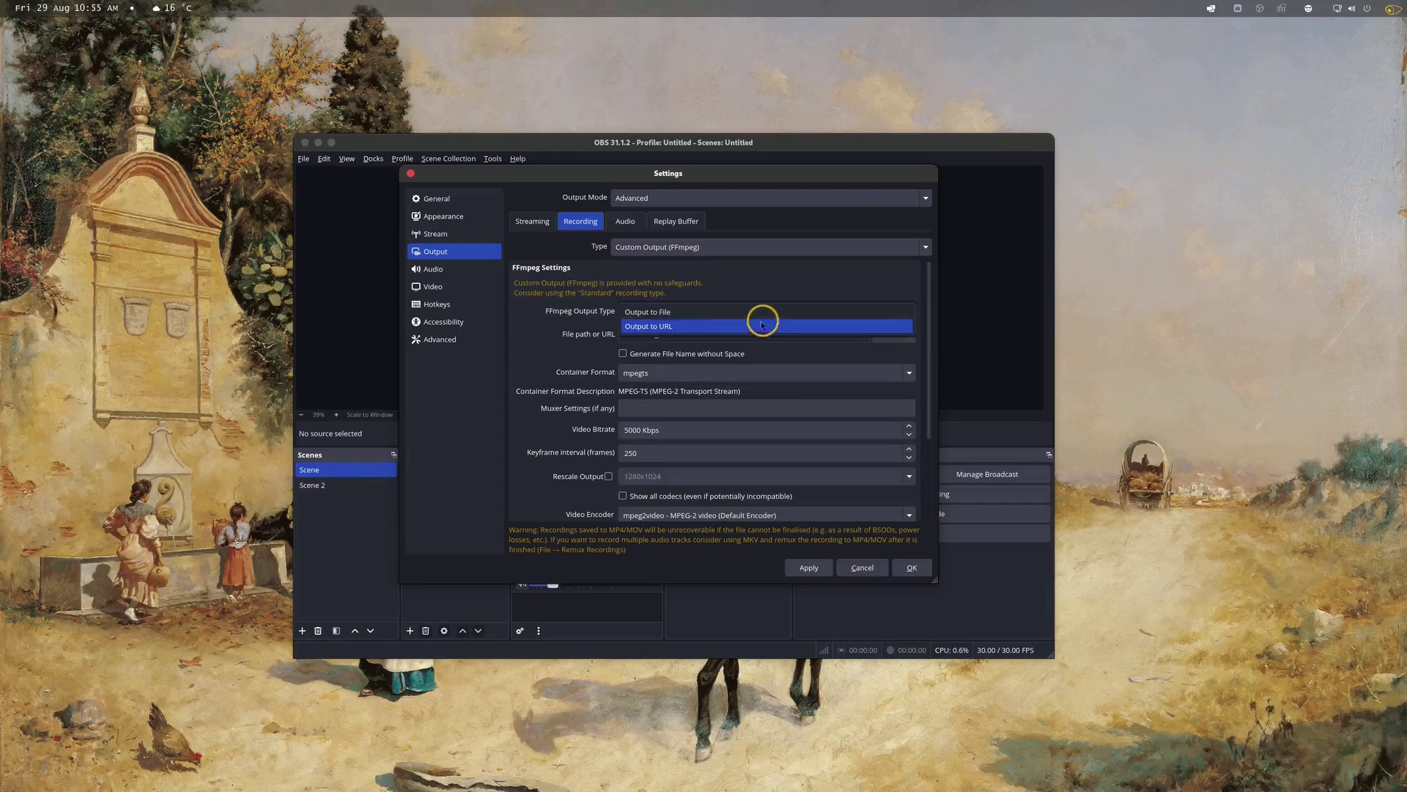
left_click(681, 332)
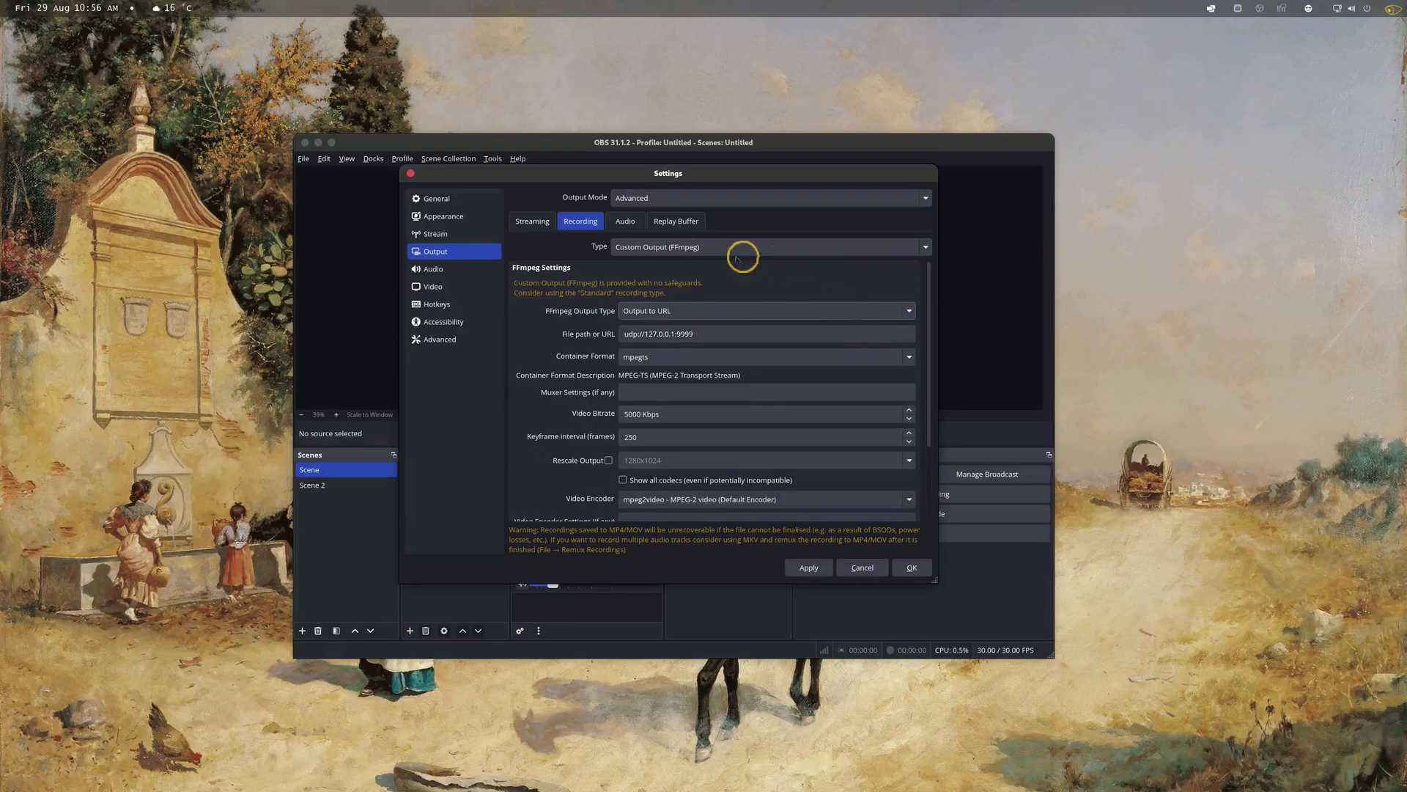
left_click(629, 337)
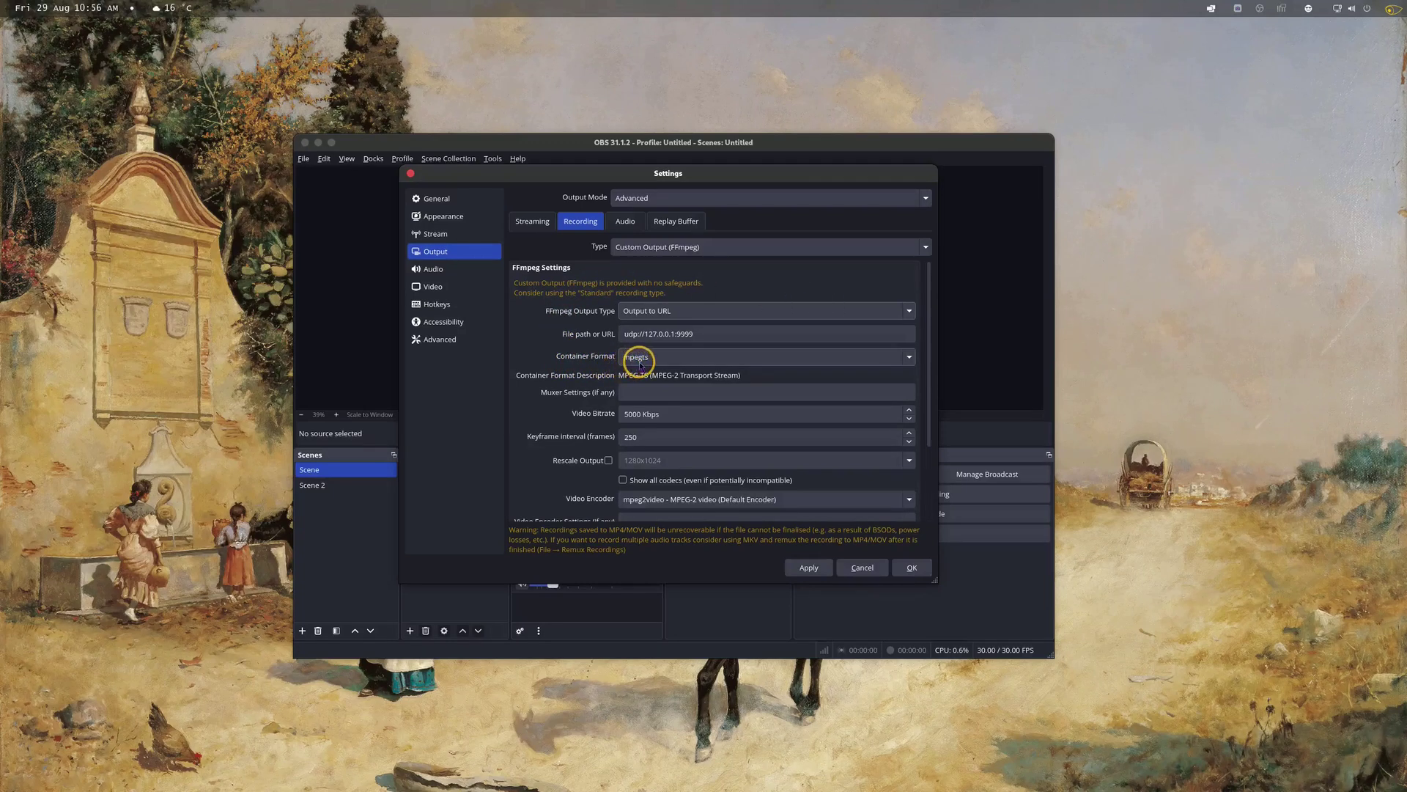
left_click(684, 357)
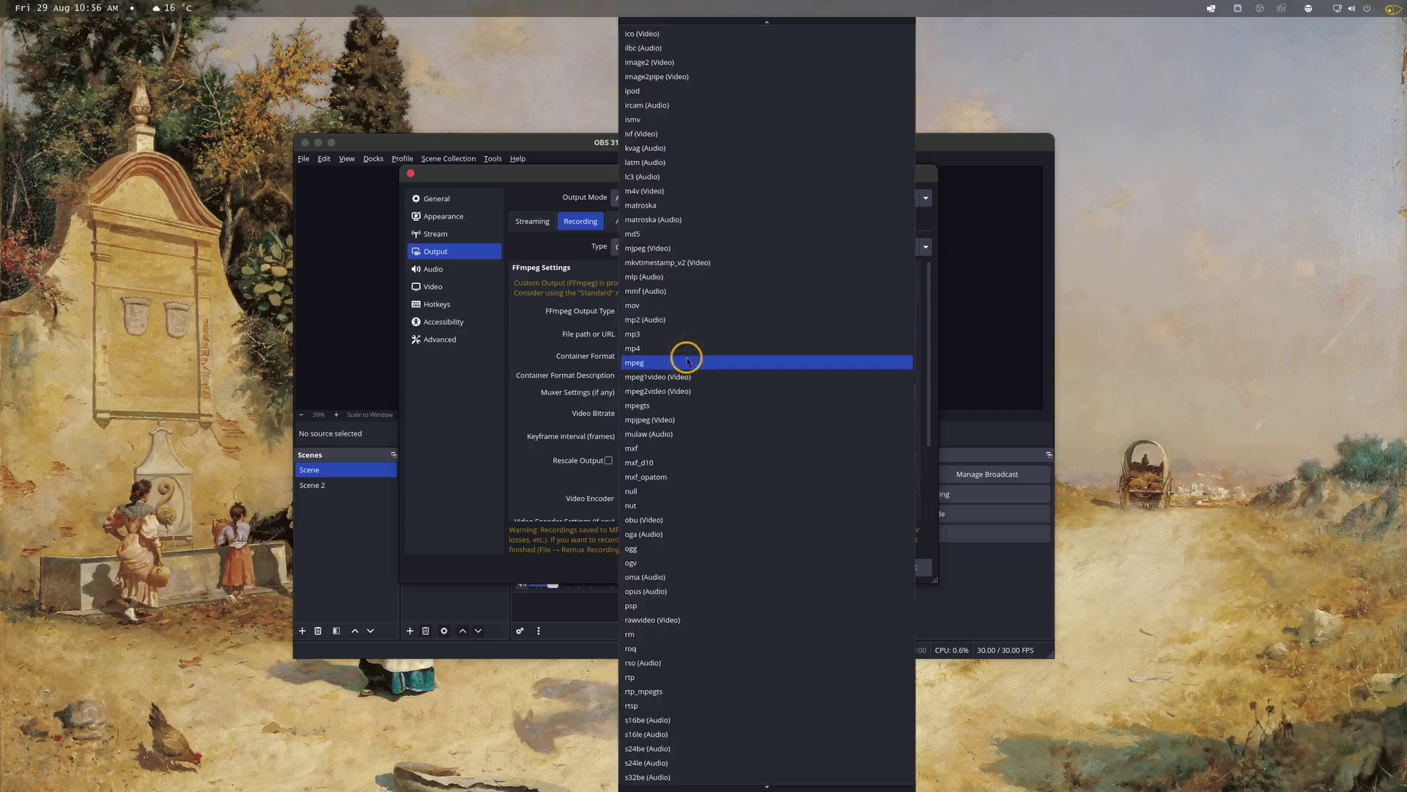
scroll(682, 440, "up", 20)
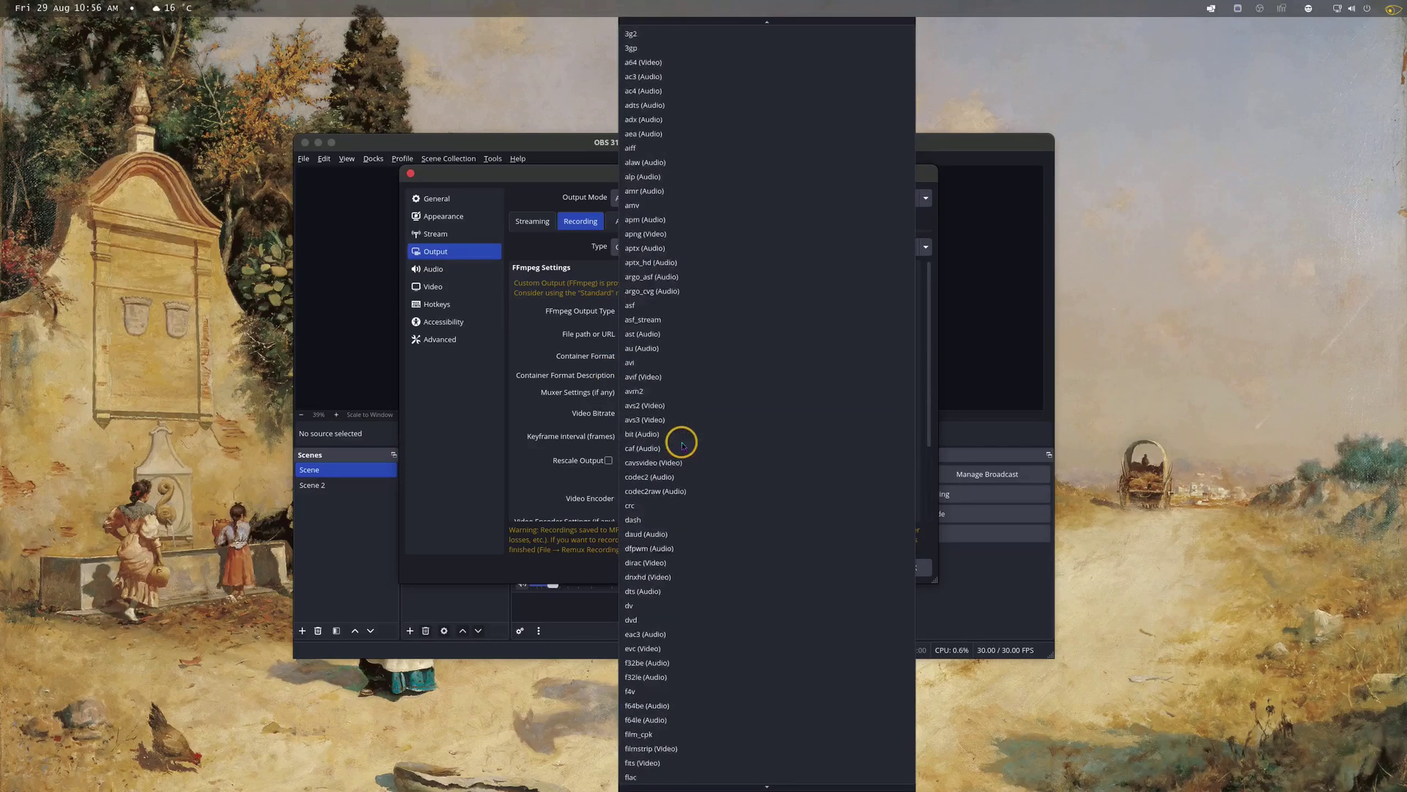
left_click(561, 385)
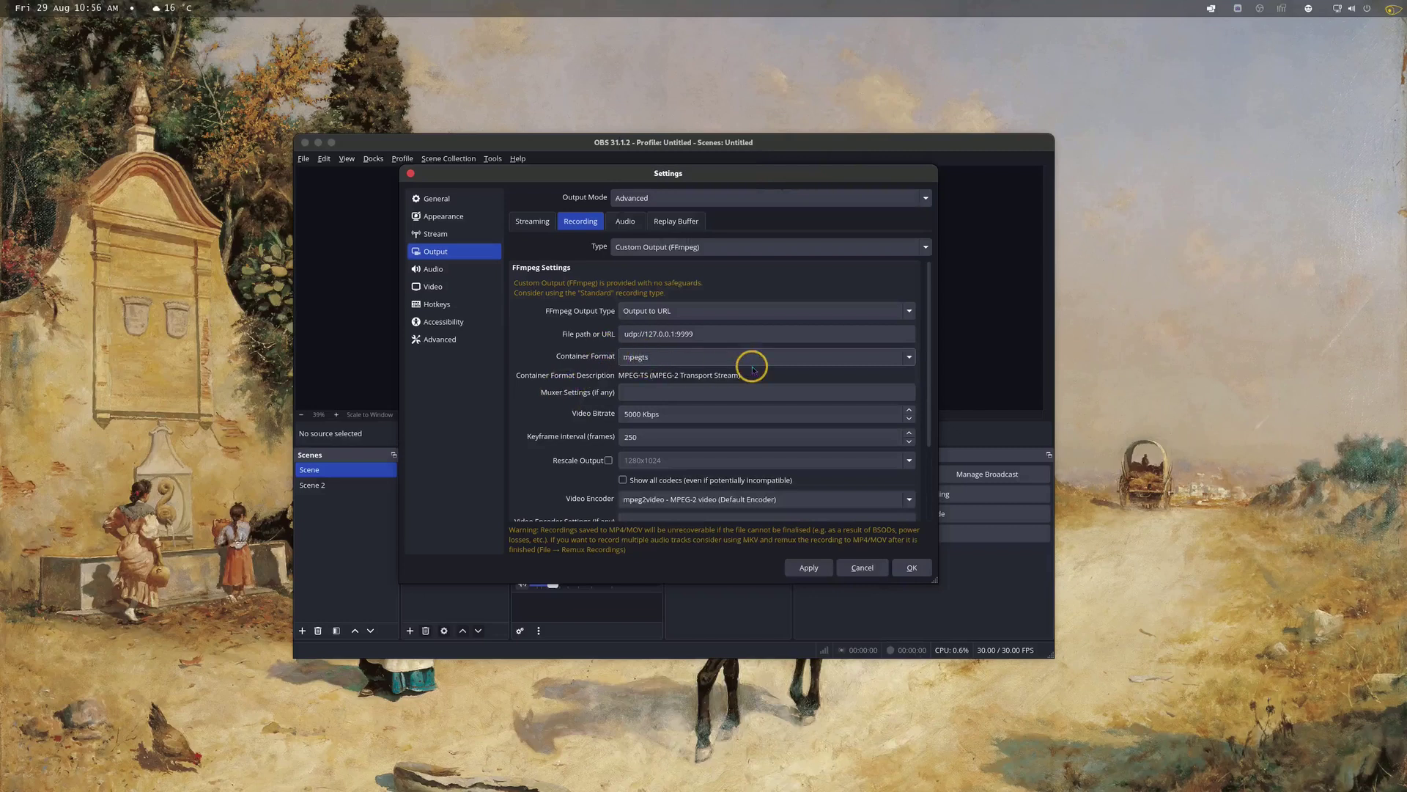
scroll(755, 381, "down", 2)
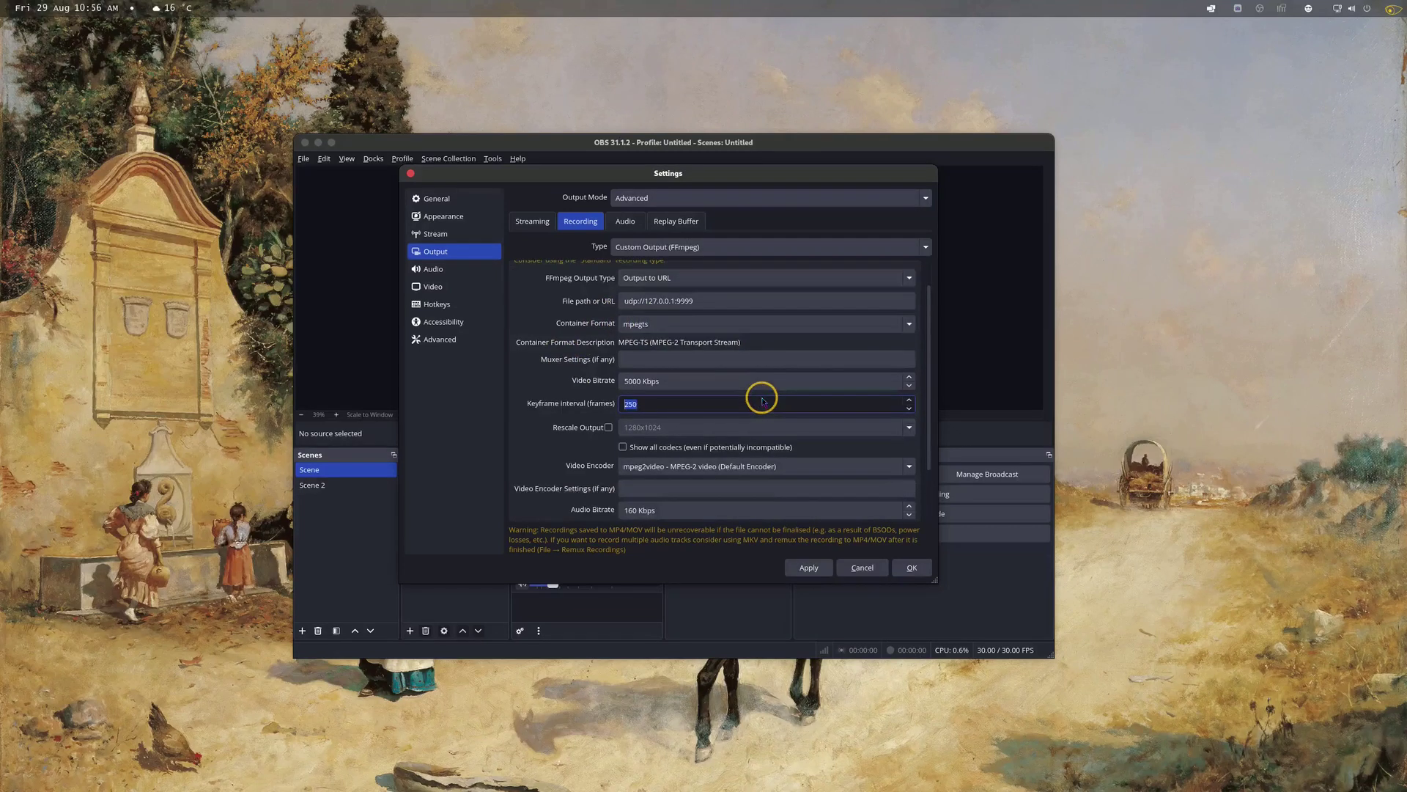
left_click(579, 398)
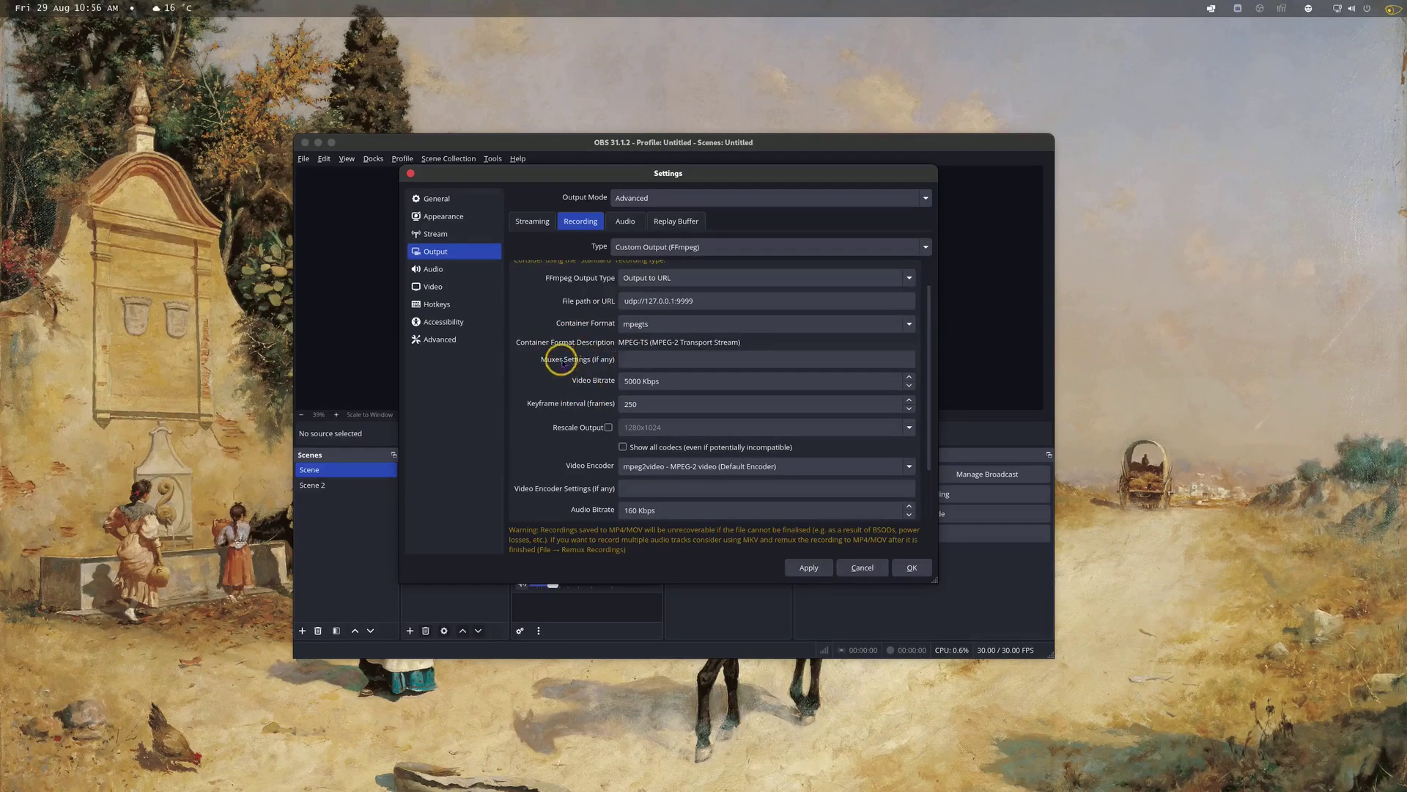
left_click(642, 362)
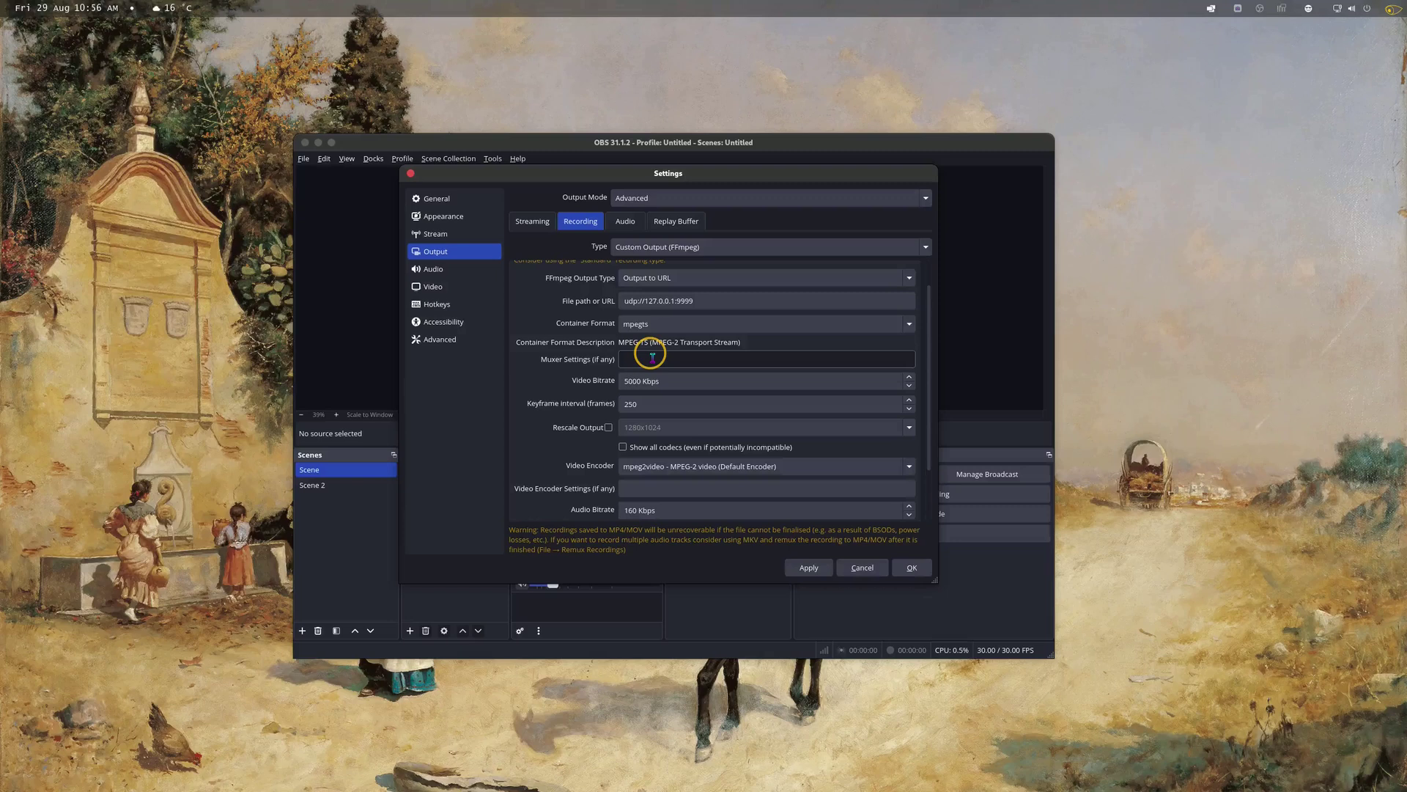
left_click(580, 380)
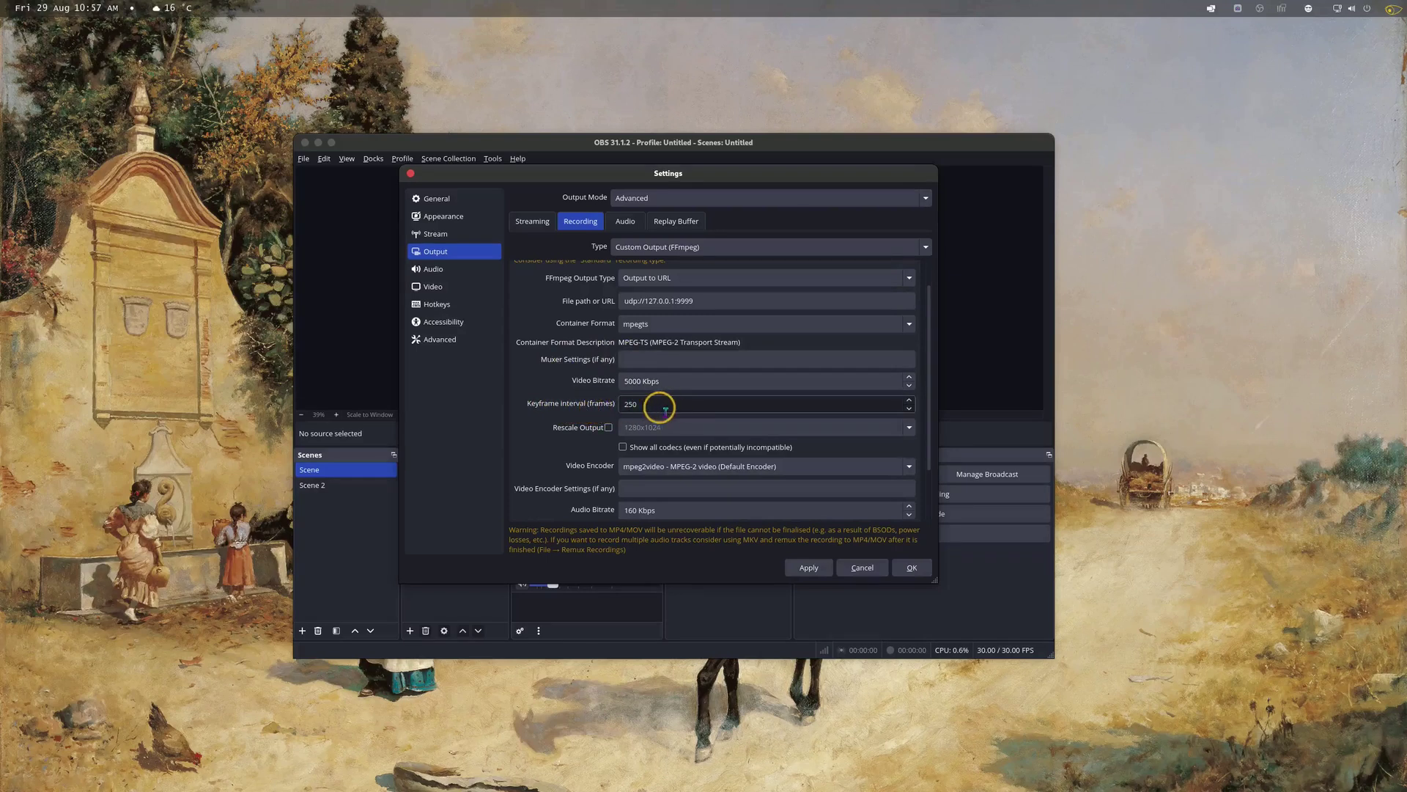
Step: Scroll through the recording settings: mpegts, mpeg2video 5000 Kbps, keyframe 250, mp2 160 Kbps
scroll(550, 408, "down", 1)
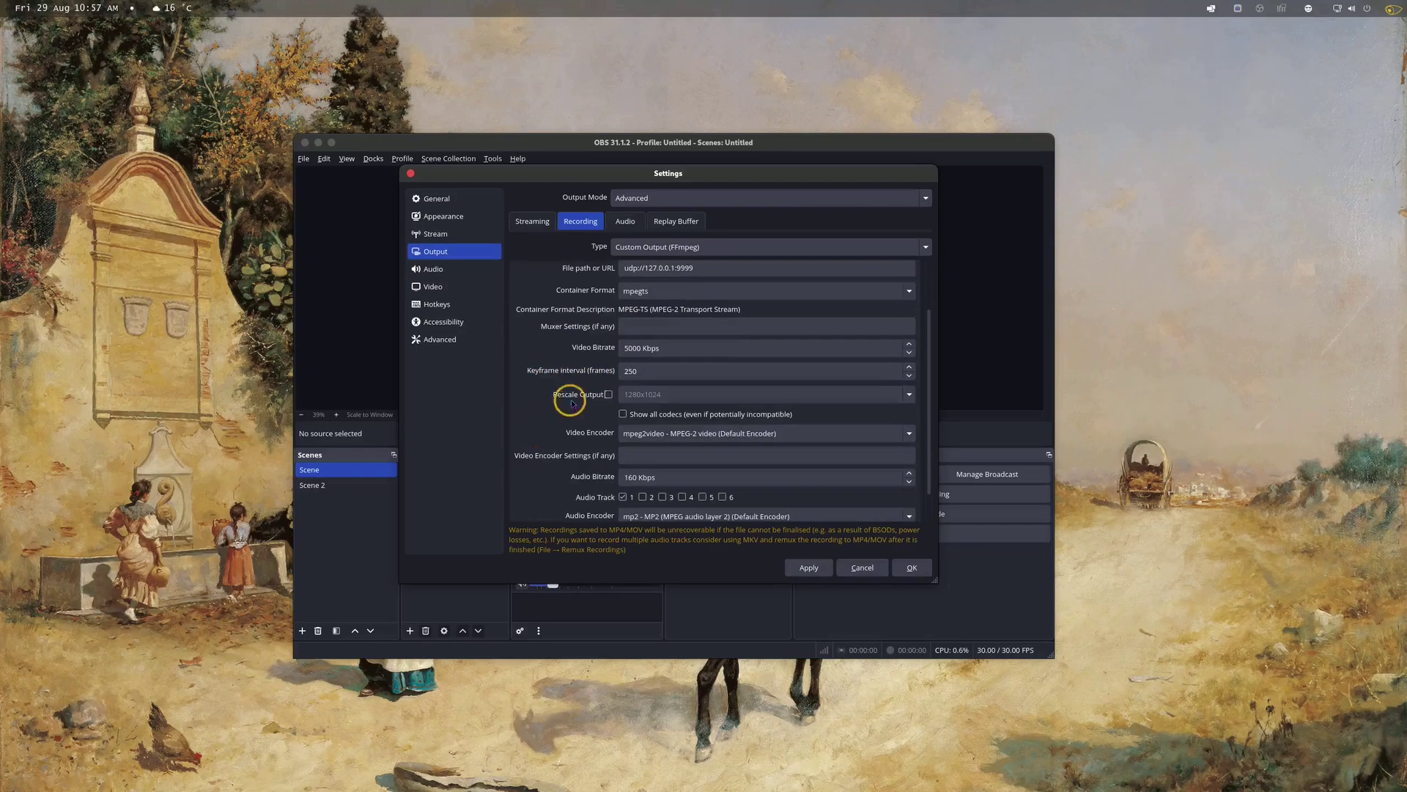
scroll(557, 423, "down", 1)
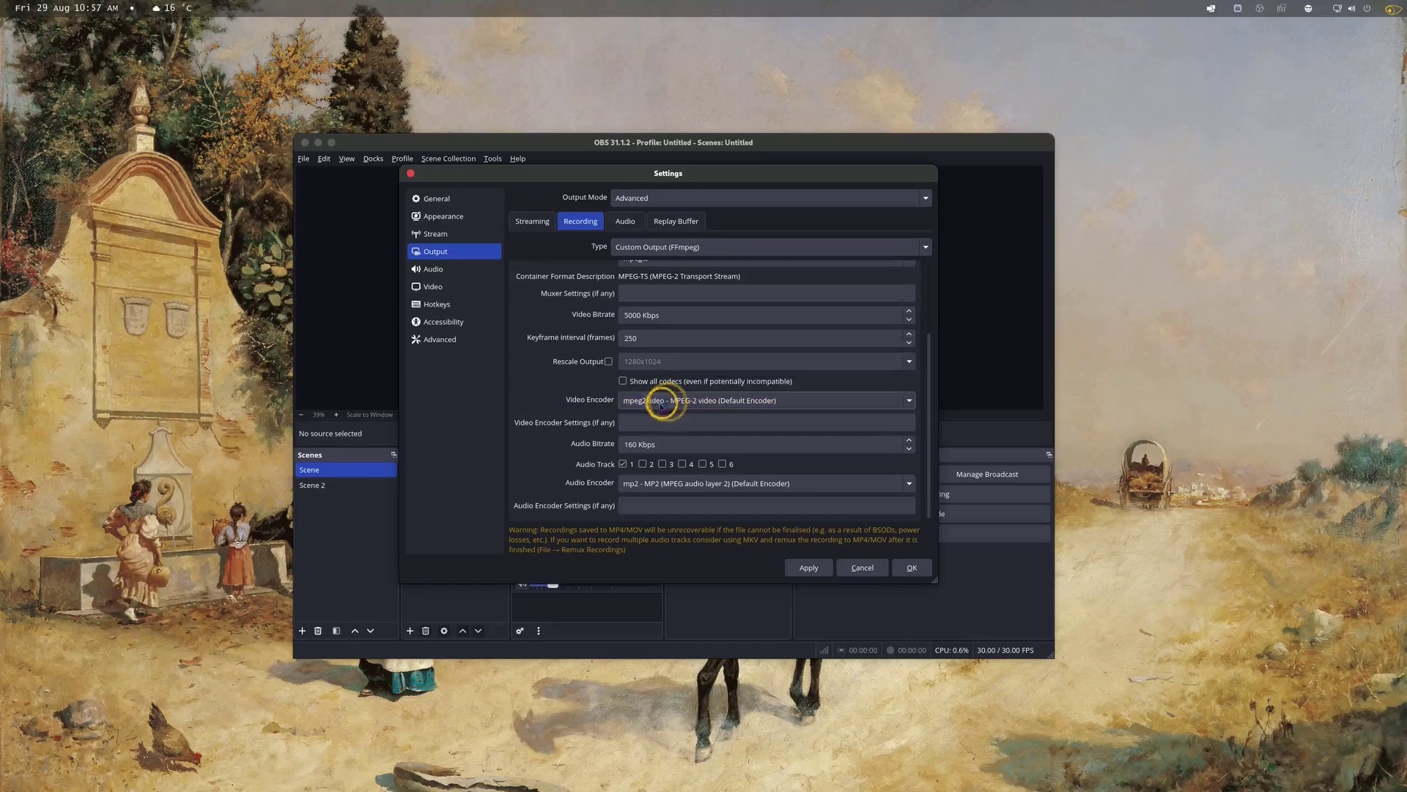
scroll(585, 416, "down", 1)
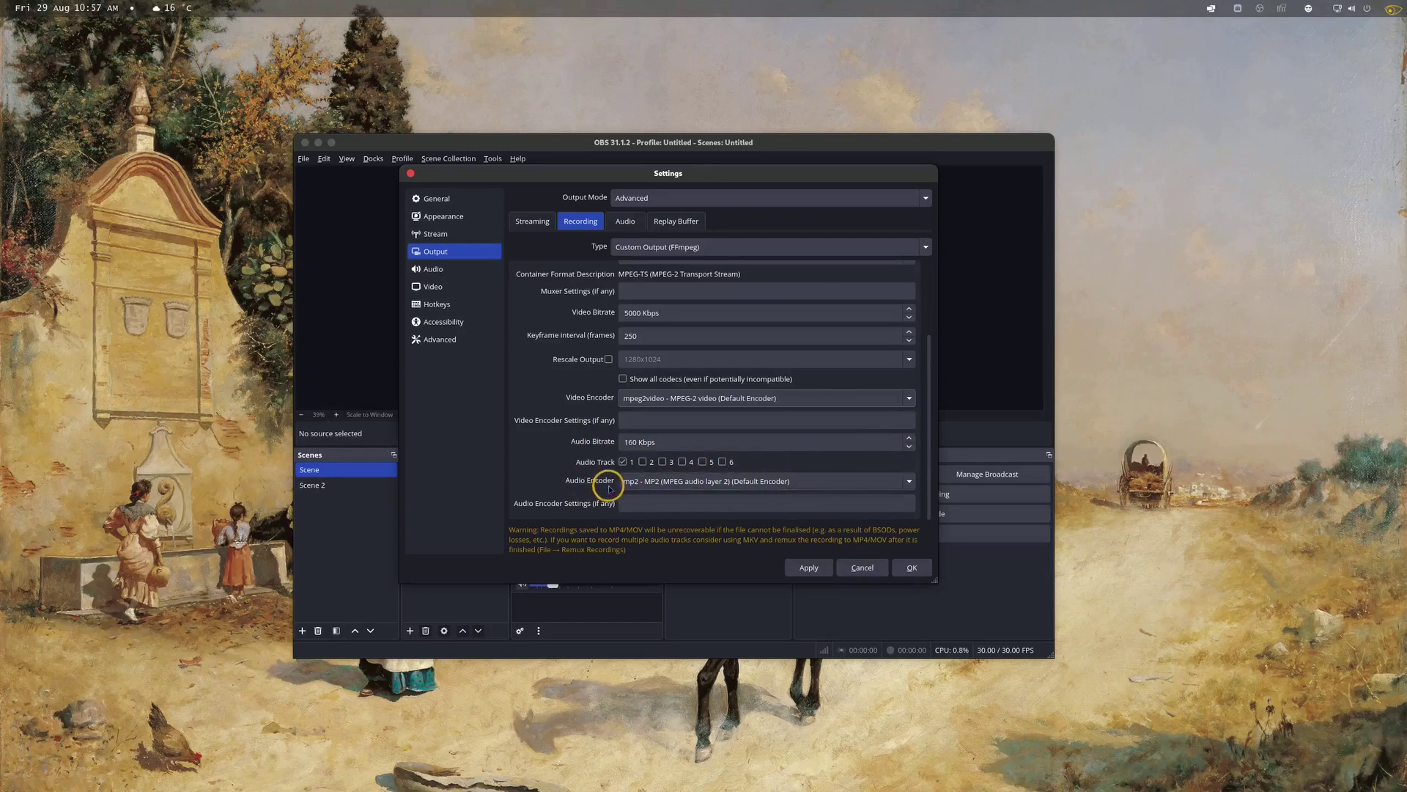
Step: Keep mp2 as the audio encoder, save the settings, and start recording to the UDP stream
left_click(655, 488)
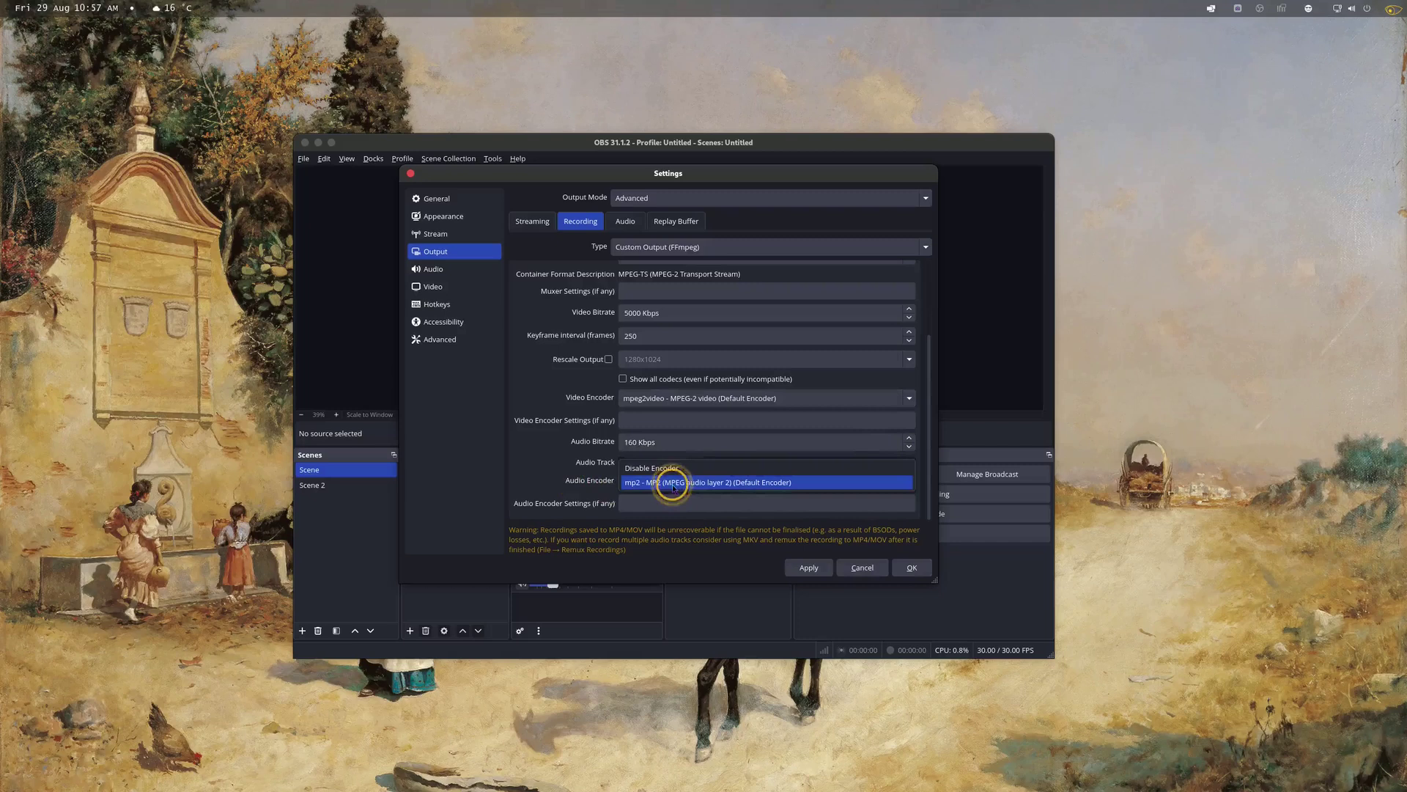
left_click(742, 482)
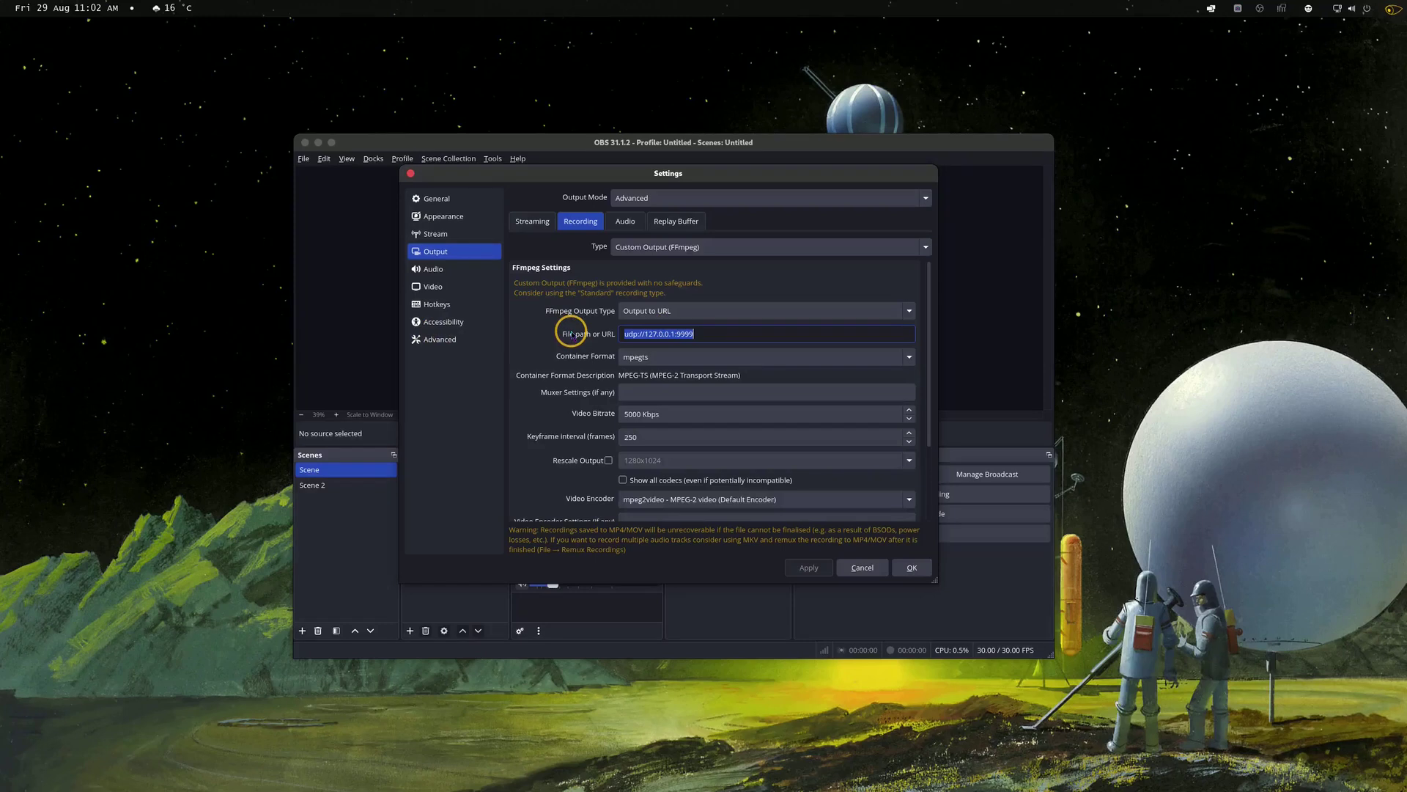
left_click(912, 567)
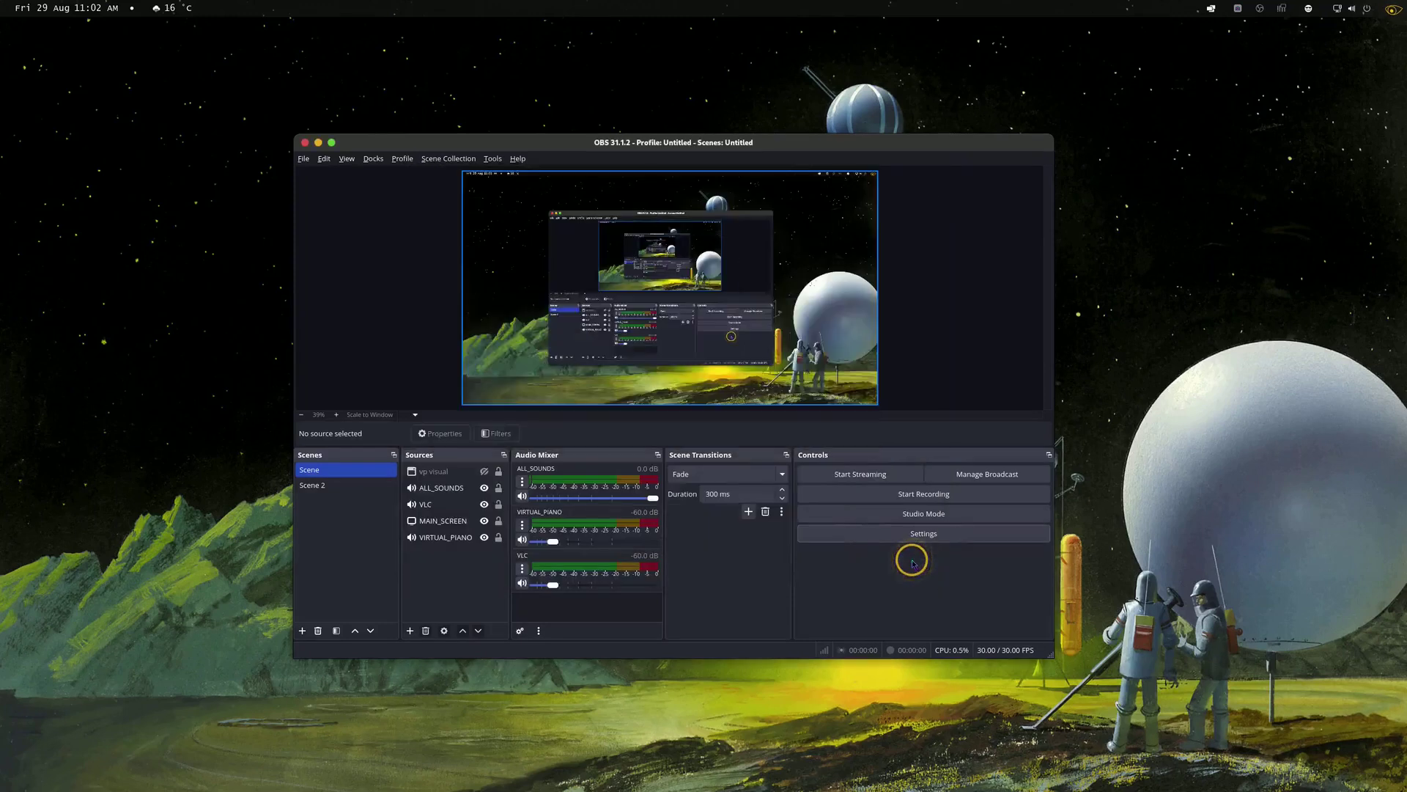
left_click(929, 497)
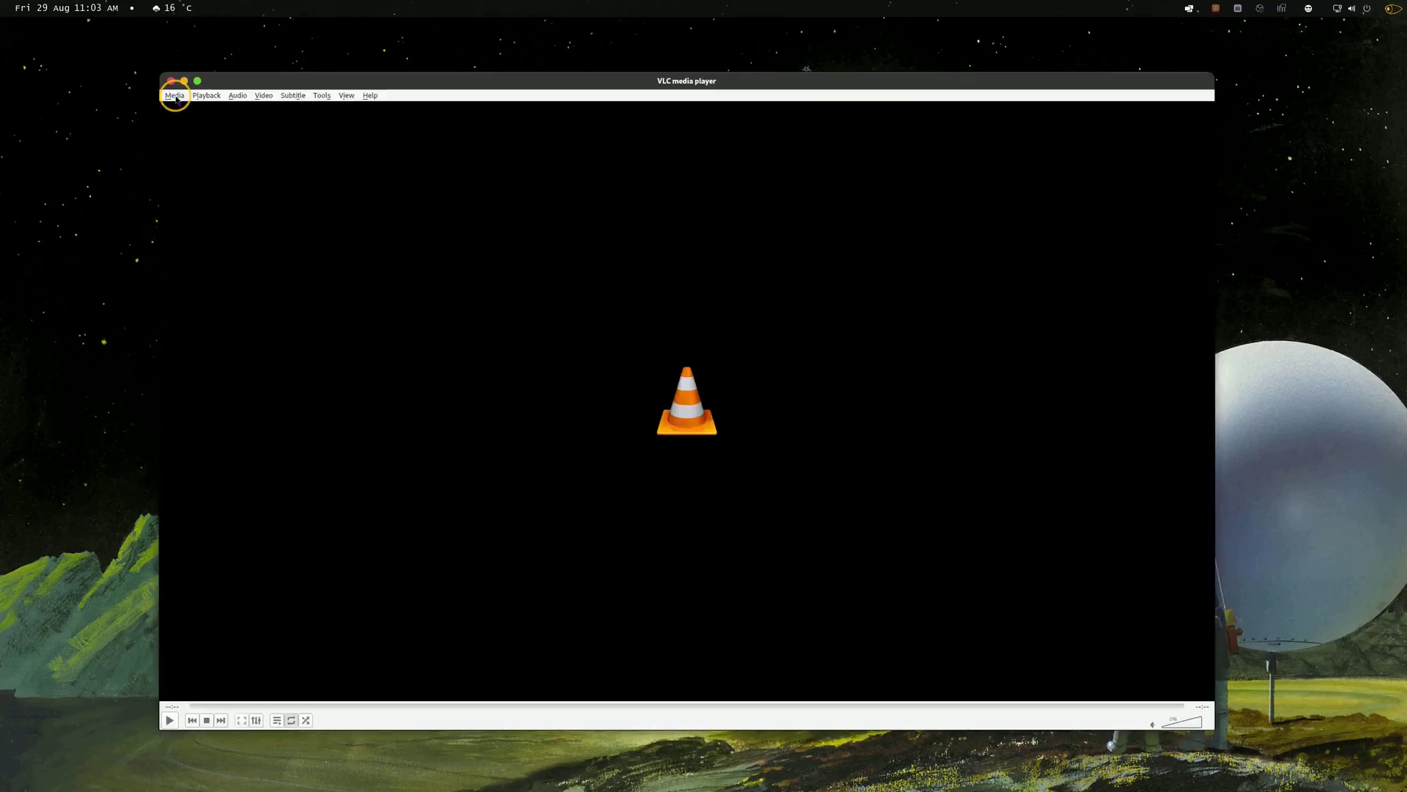
left_click(175, 98)
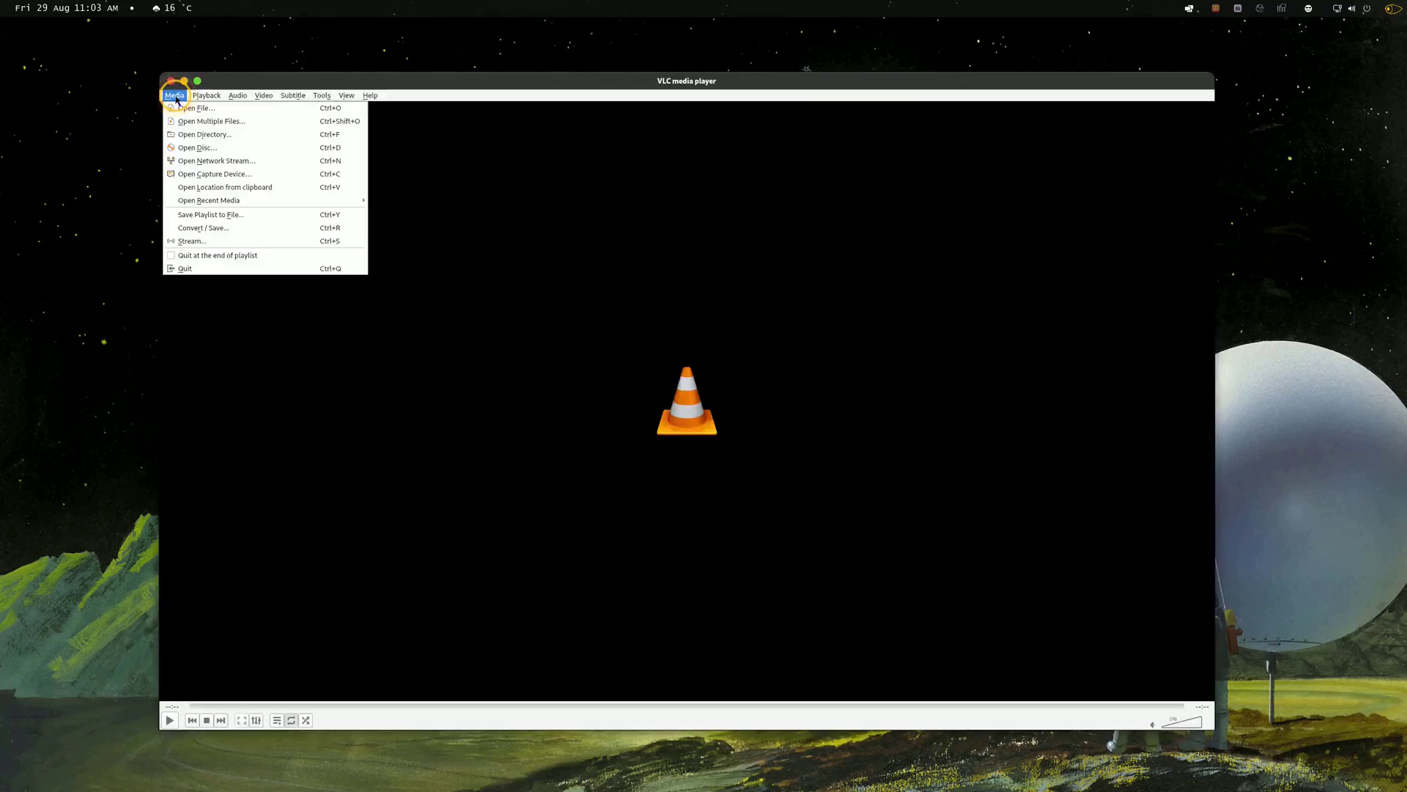
left_click(213, 162)
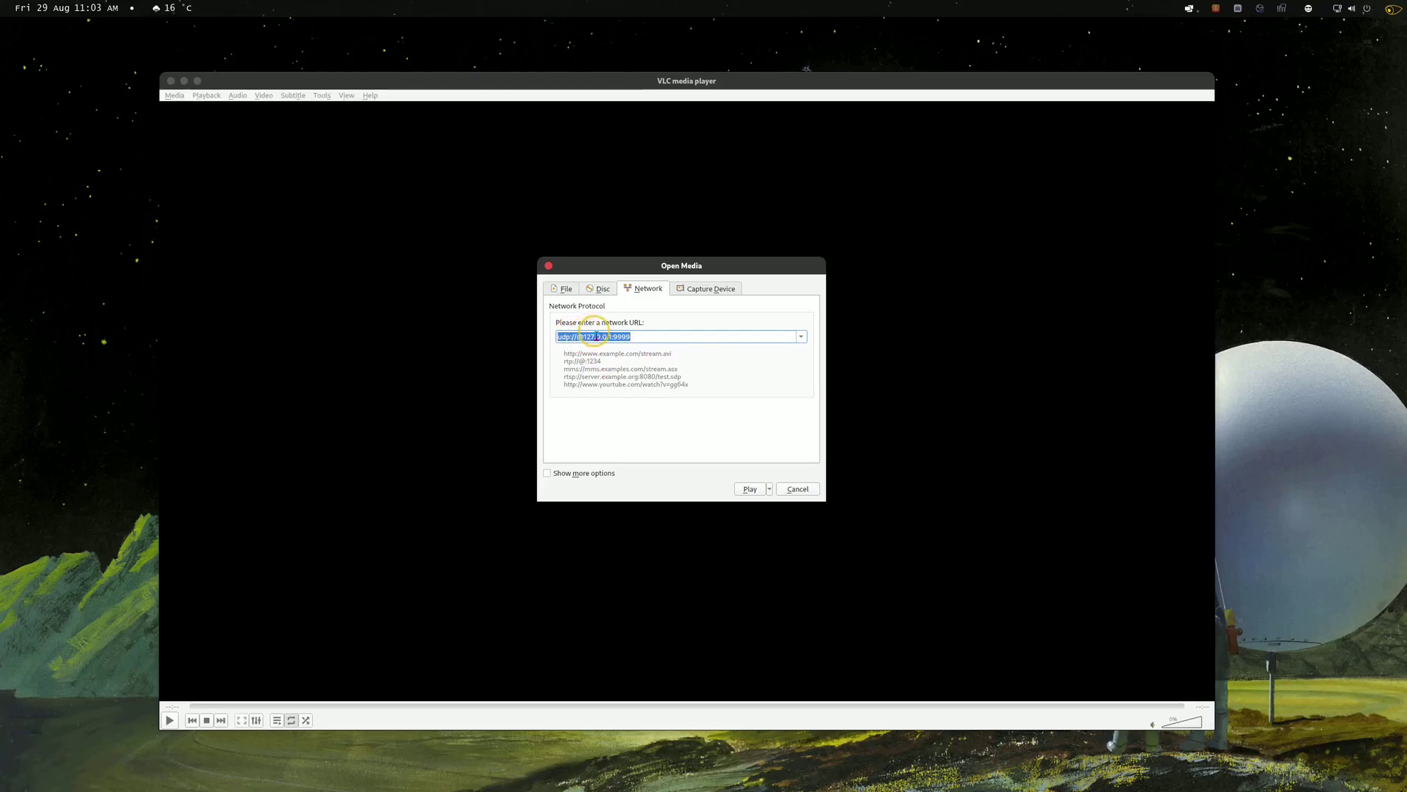
left_click(586, 337)
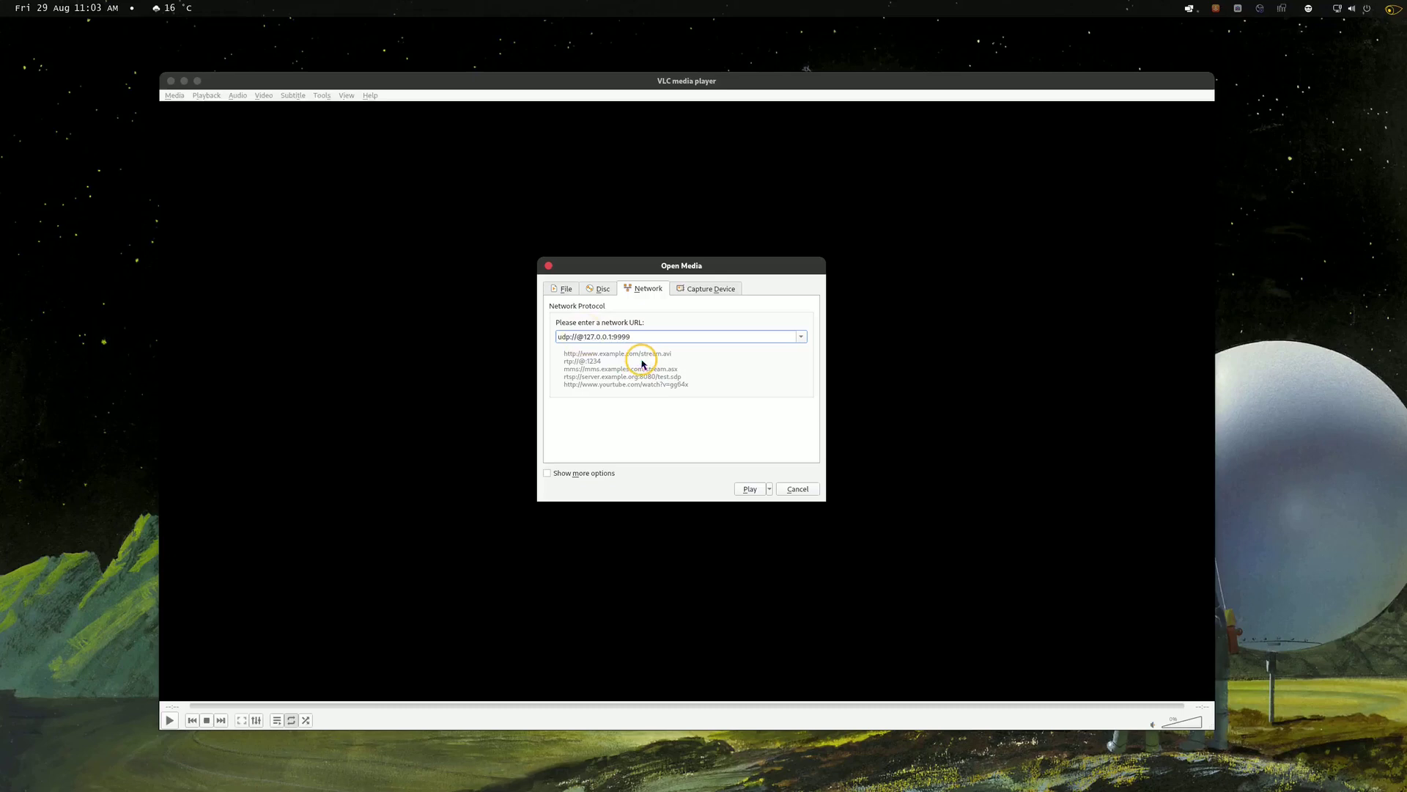
left_click(559, 473)
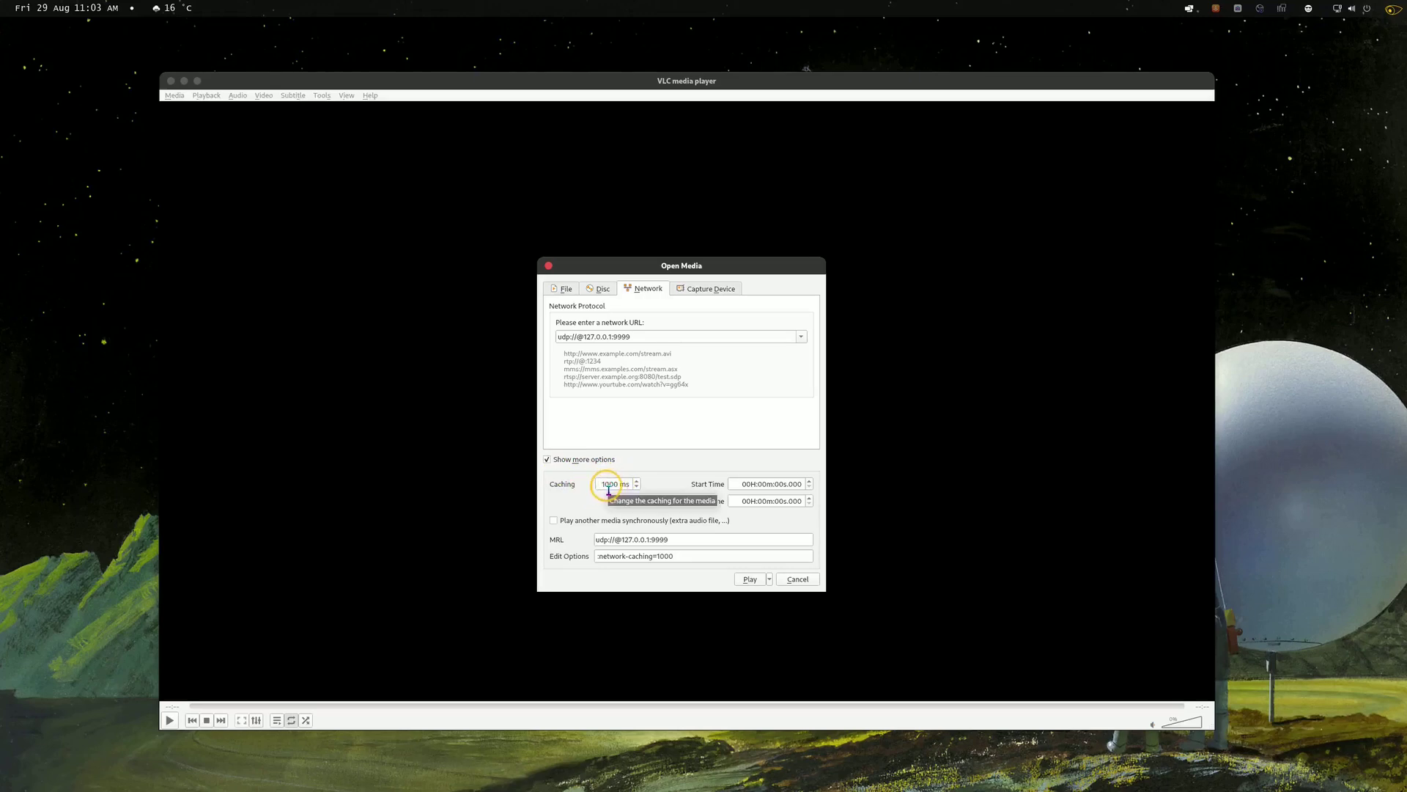
Step: Play the UDP stream, then switch to OBS and back to VLC to see the loop
left_click(752, 579)
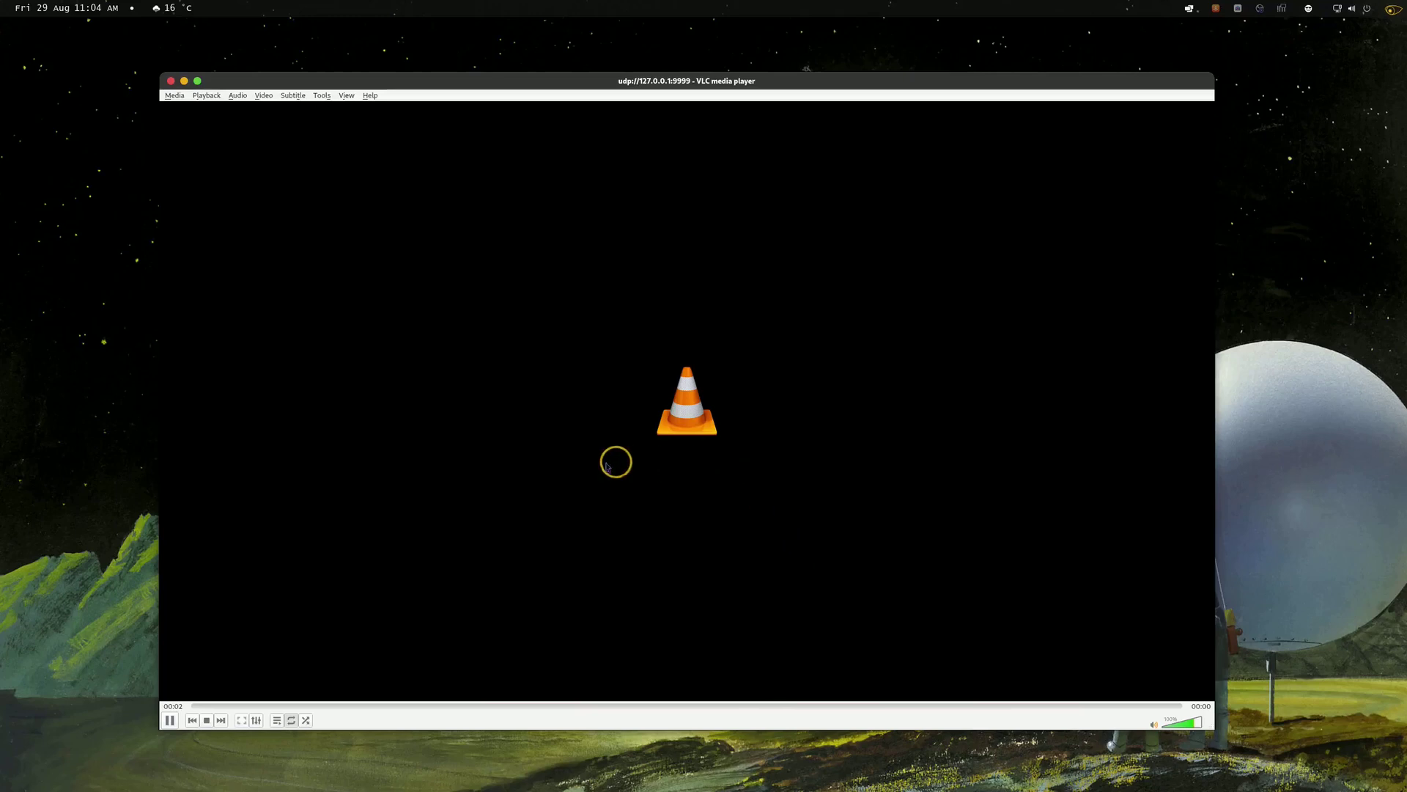
key("alt+Tab")
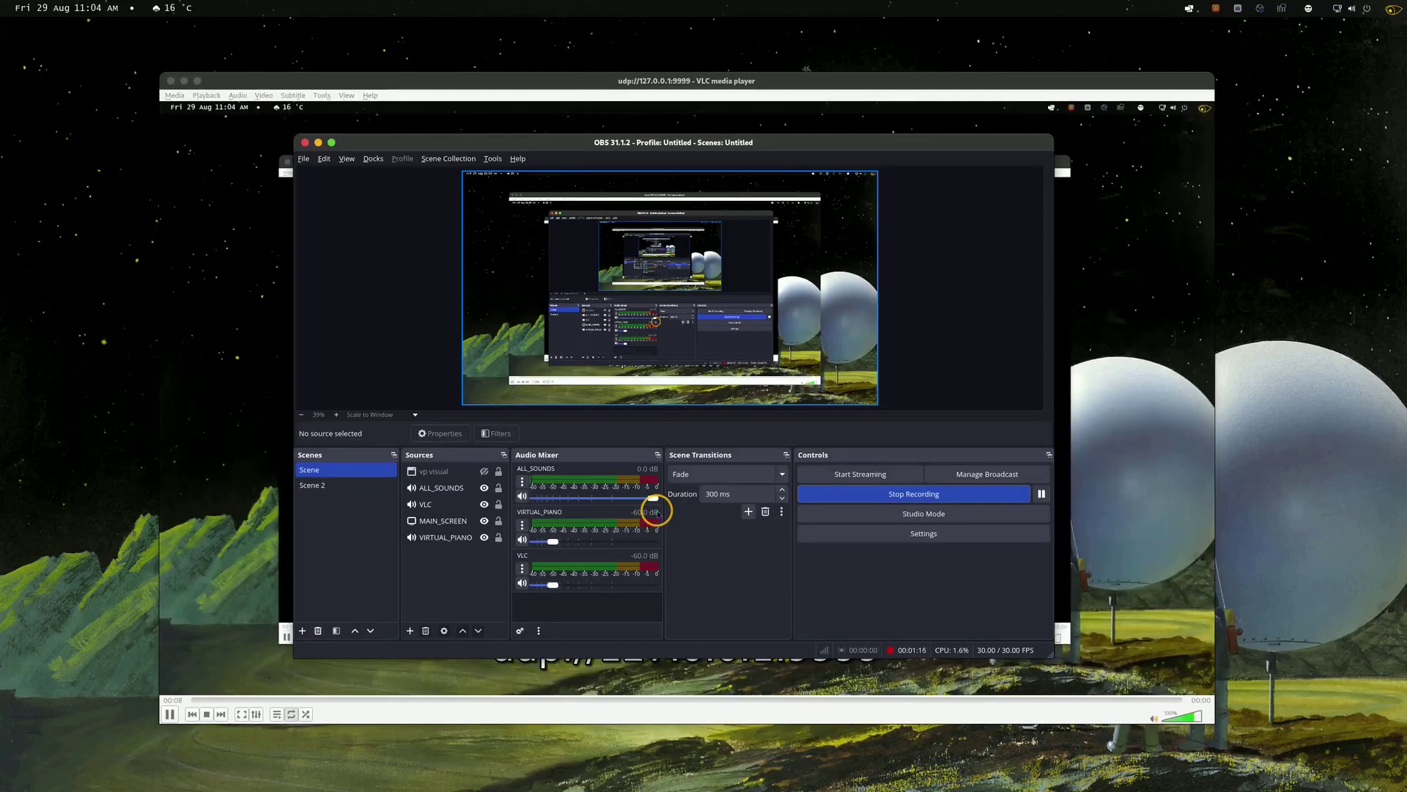
key("alt+Tab")
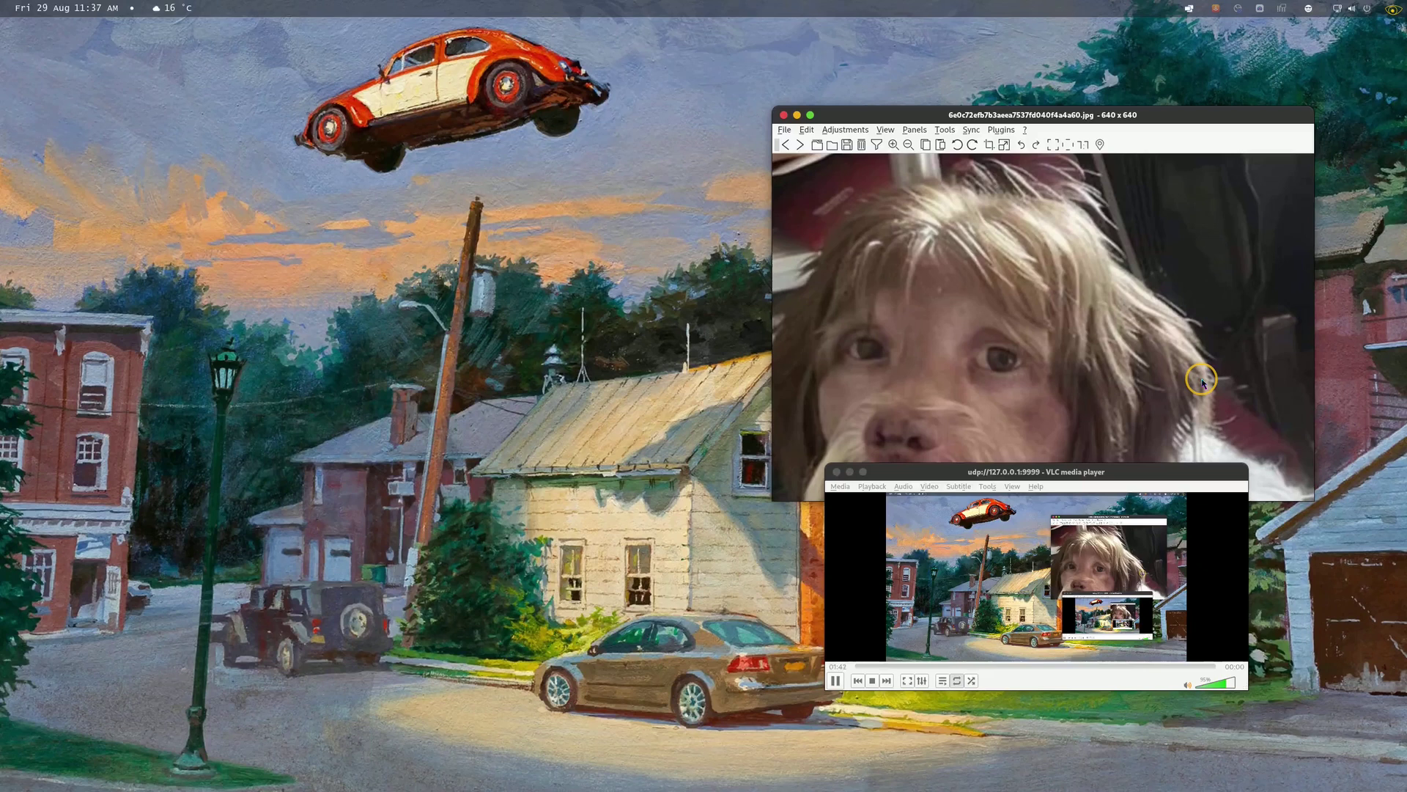
Step: Alternate focus between VLC and the image viewer to build cascading echoes in the loop
left_click(1047, 533)
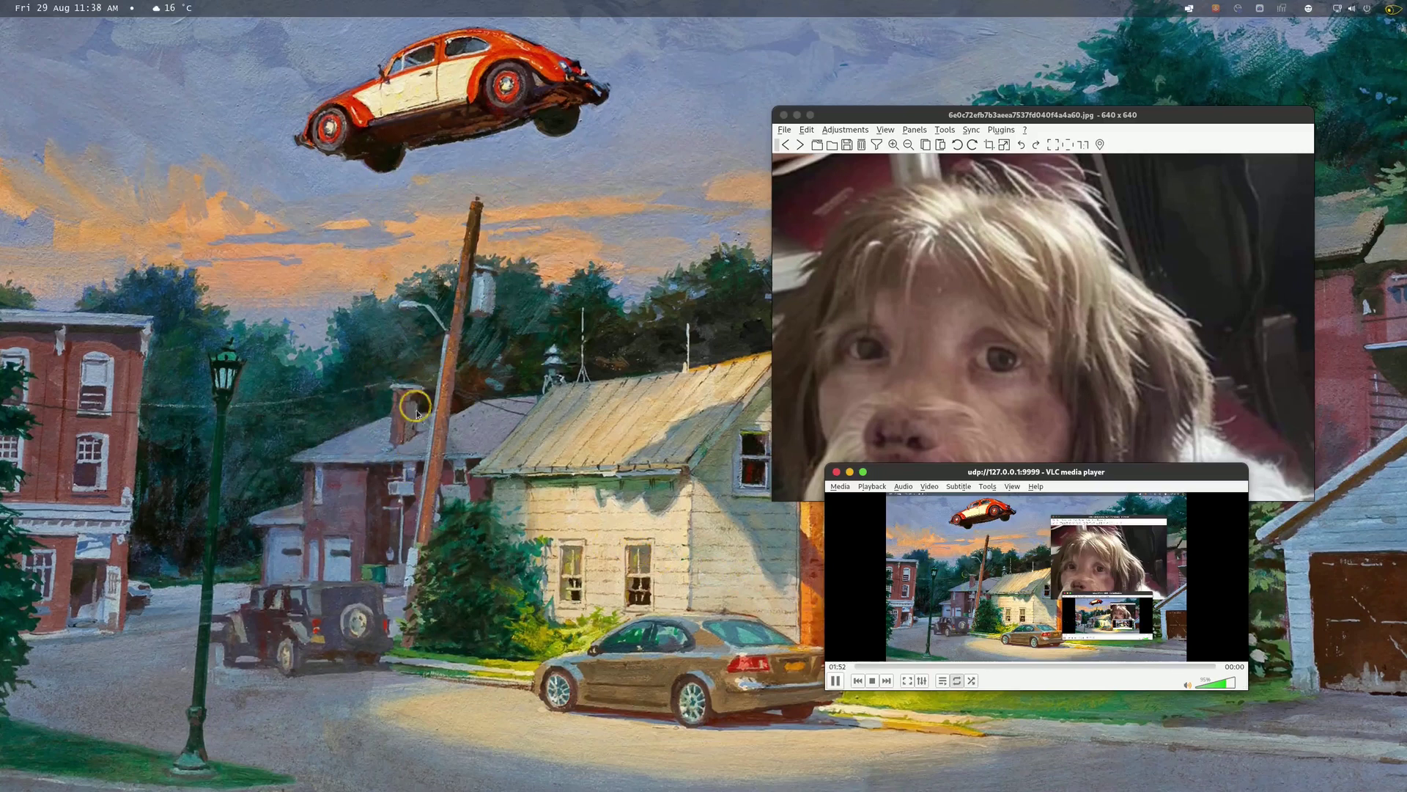
left_click(961, 362)
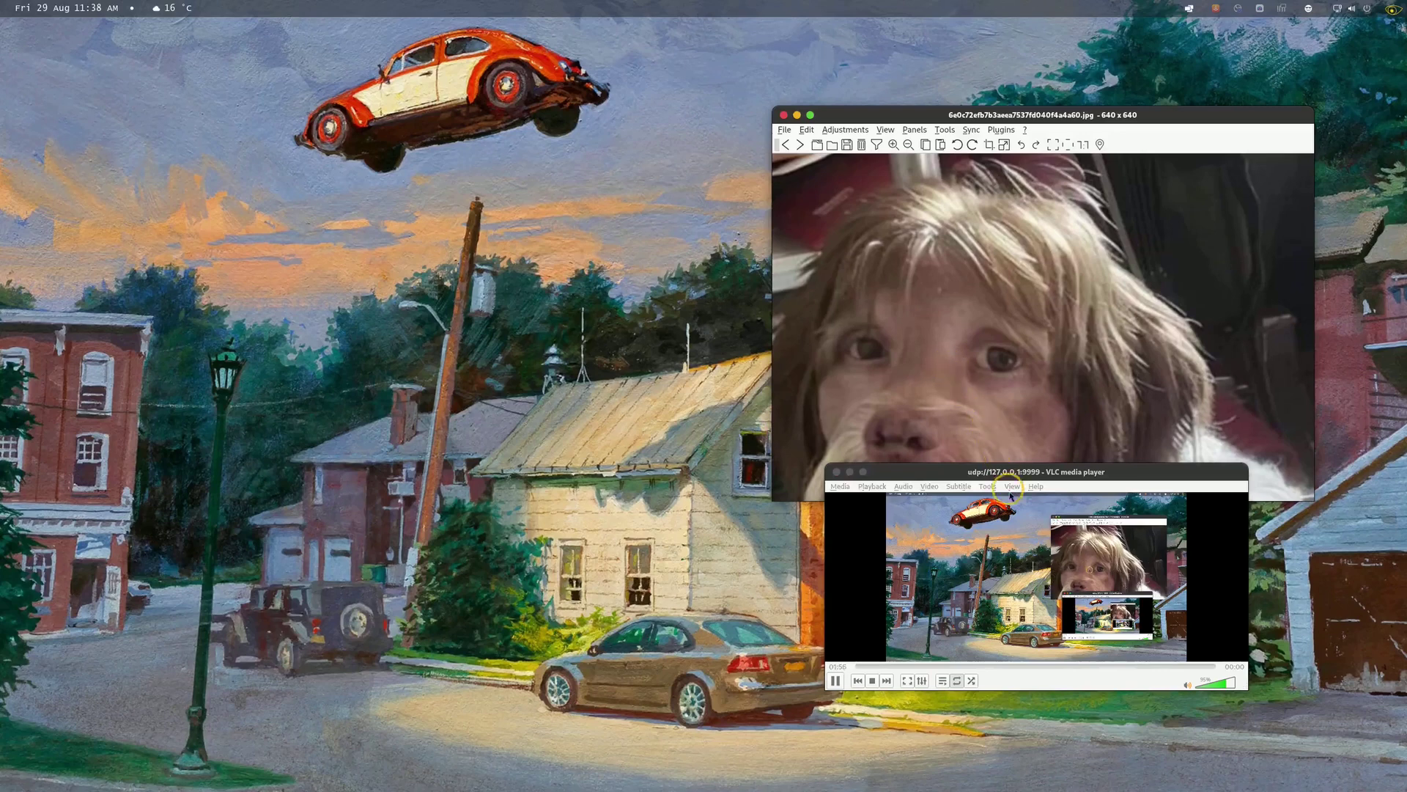
left_click(843, 501)
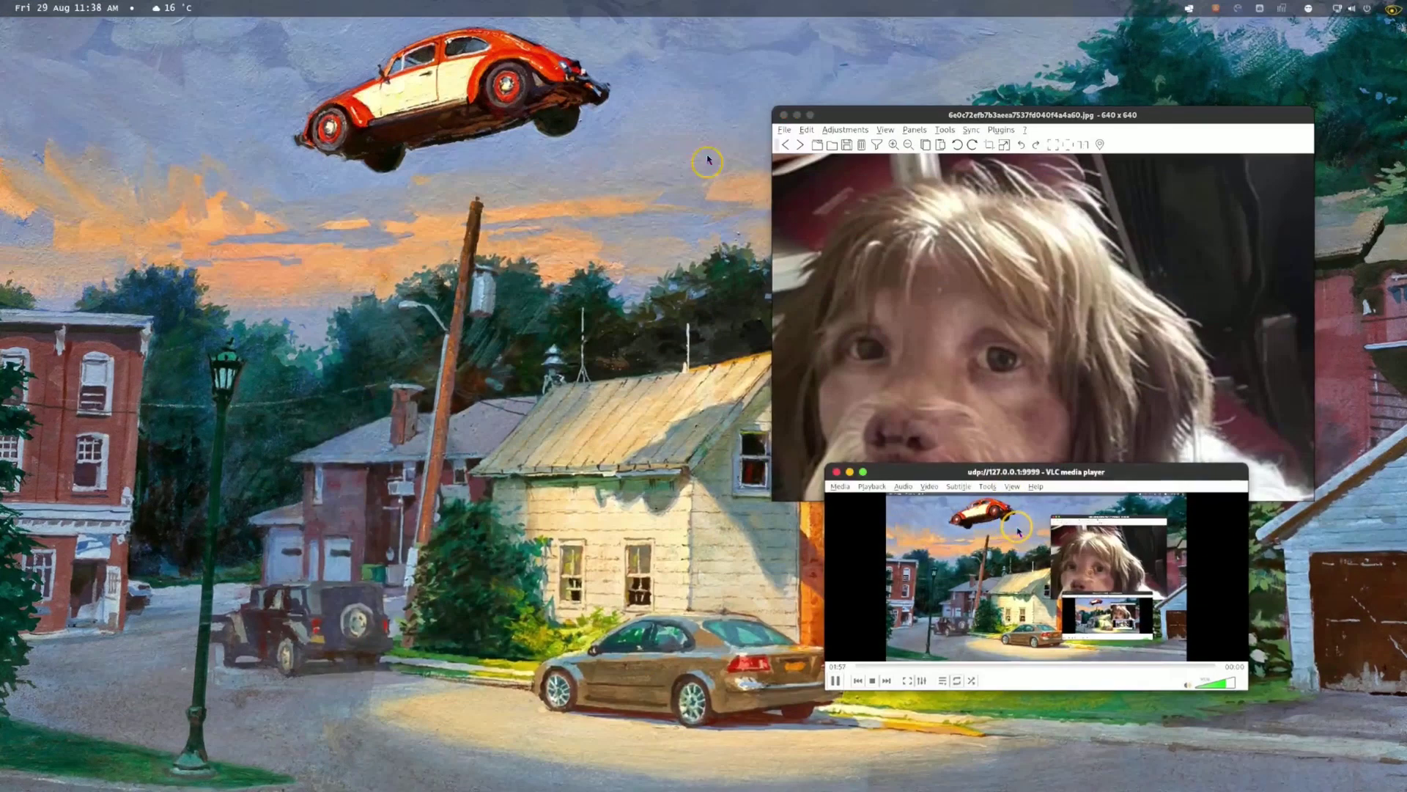
key("alt+Tab")
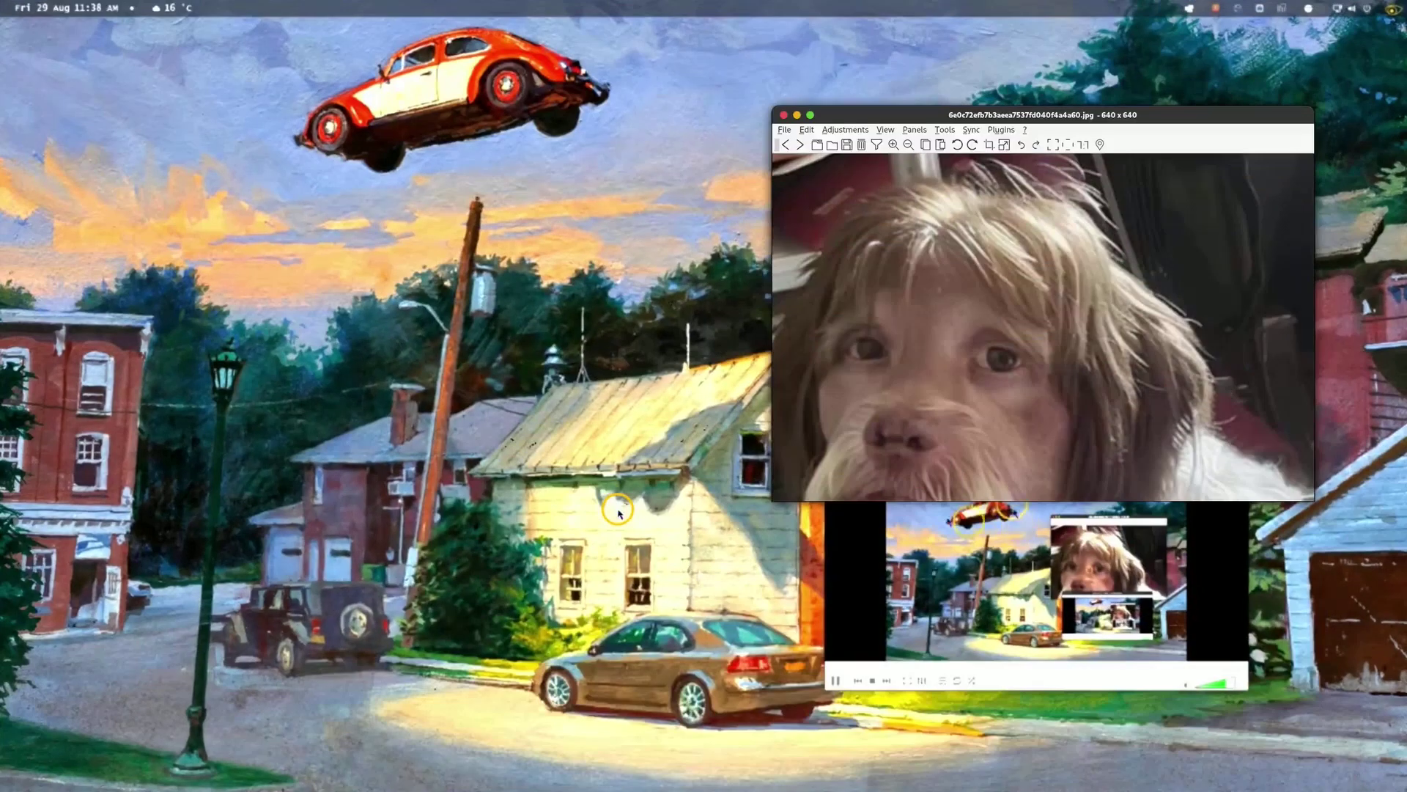
key("alt+Tab")
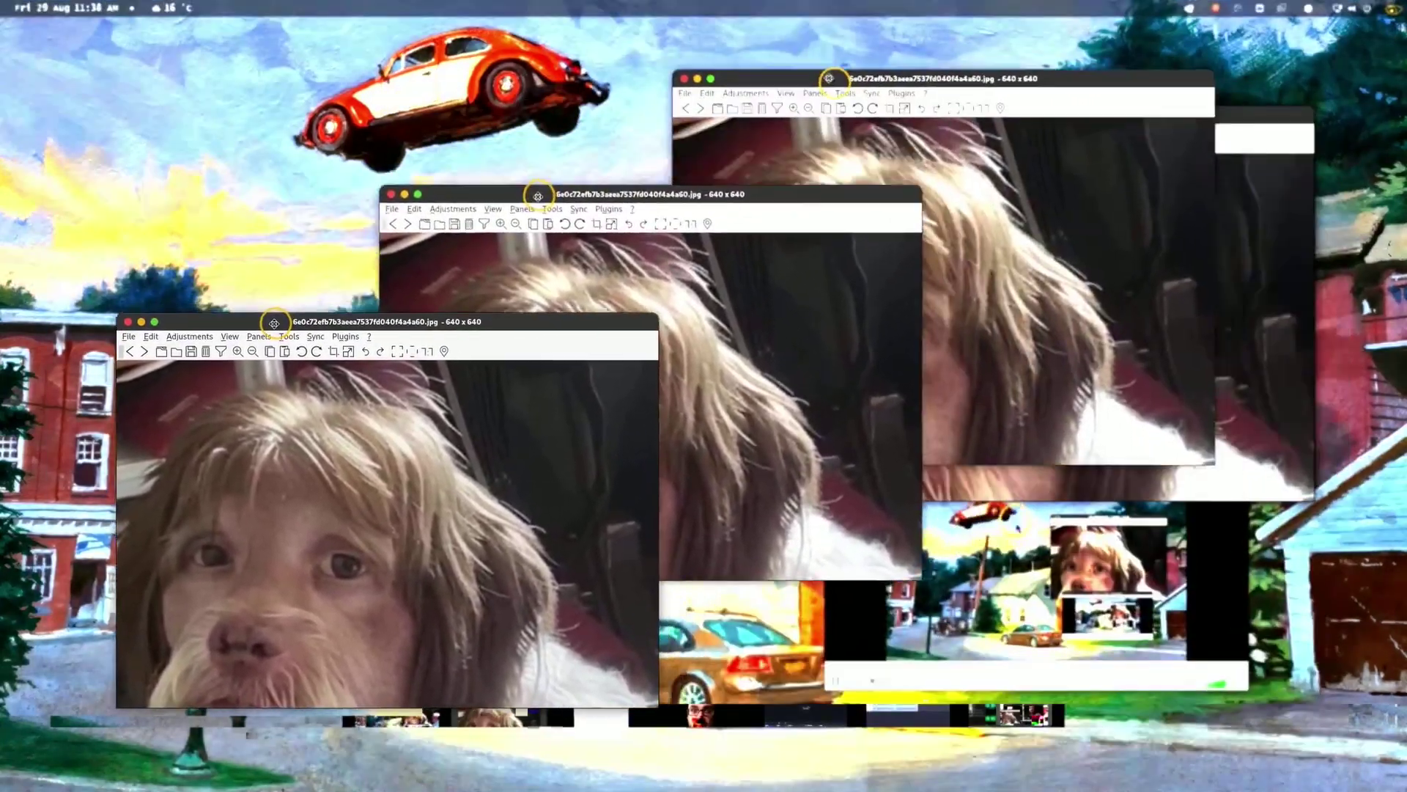
key("alt+Tab")
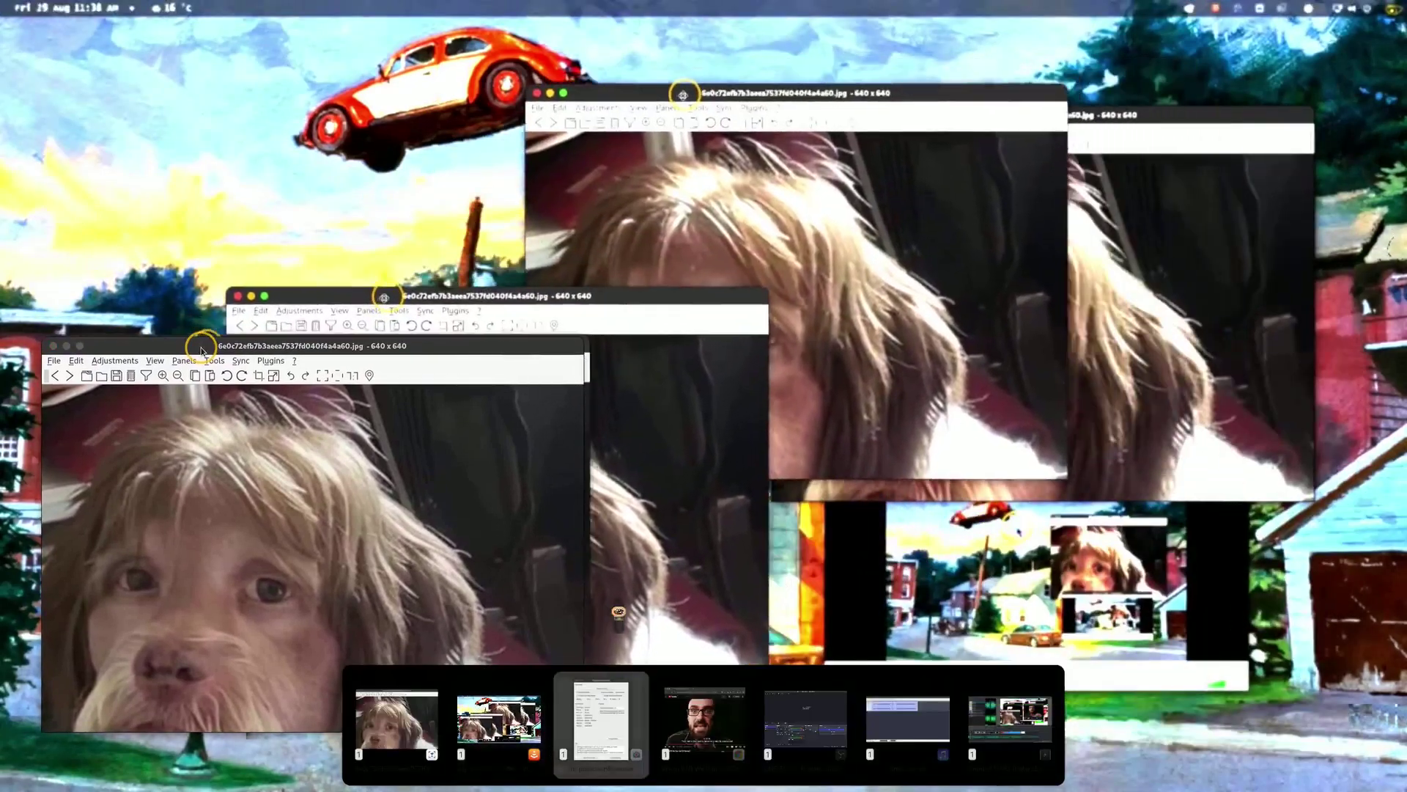
Step: Pause the YouTube video, drag its window to the right, and return to OBS
key("alt+Tab")
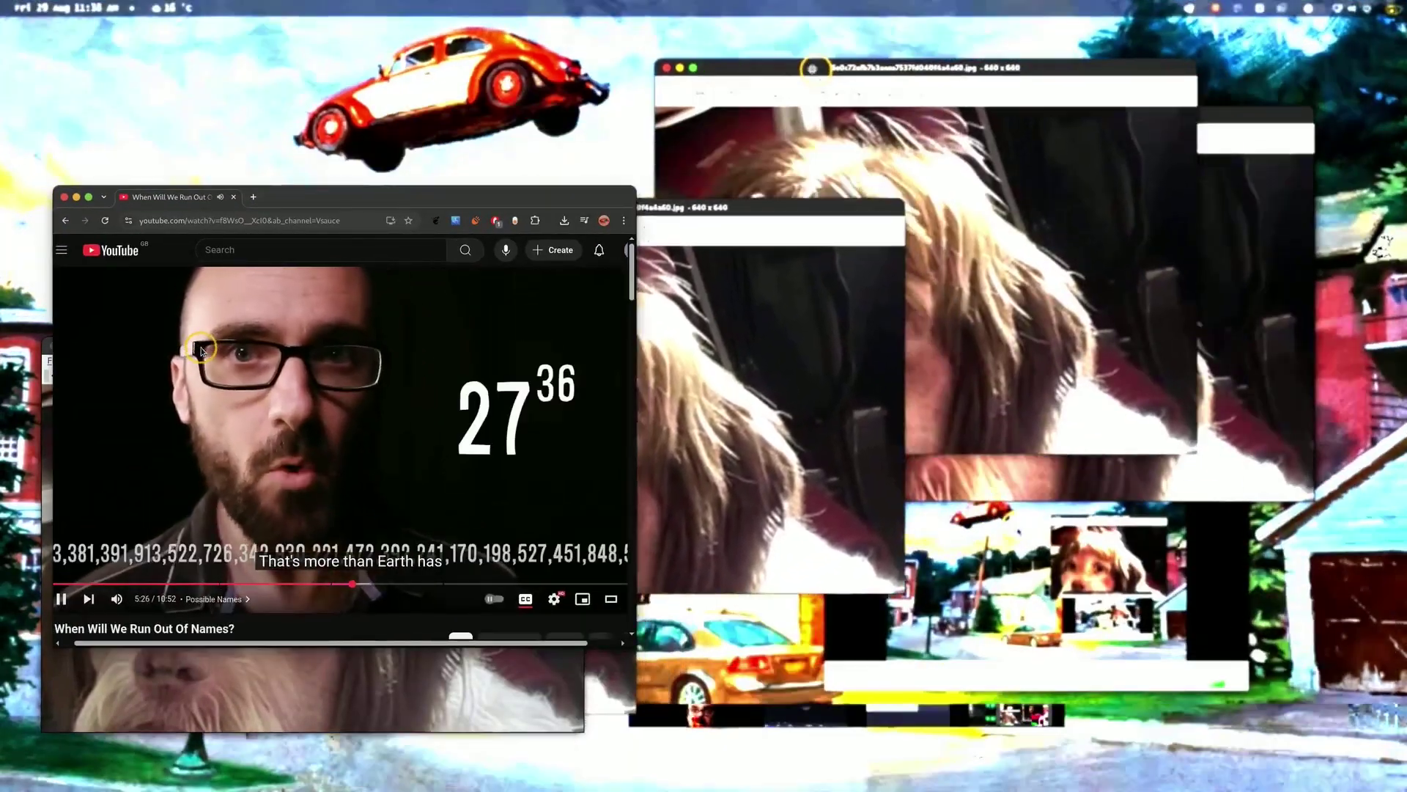
left_click(202, 350)
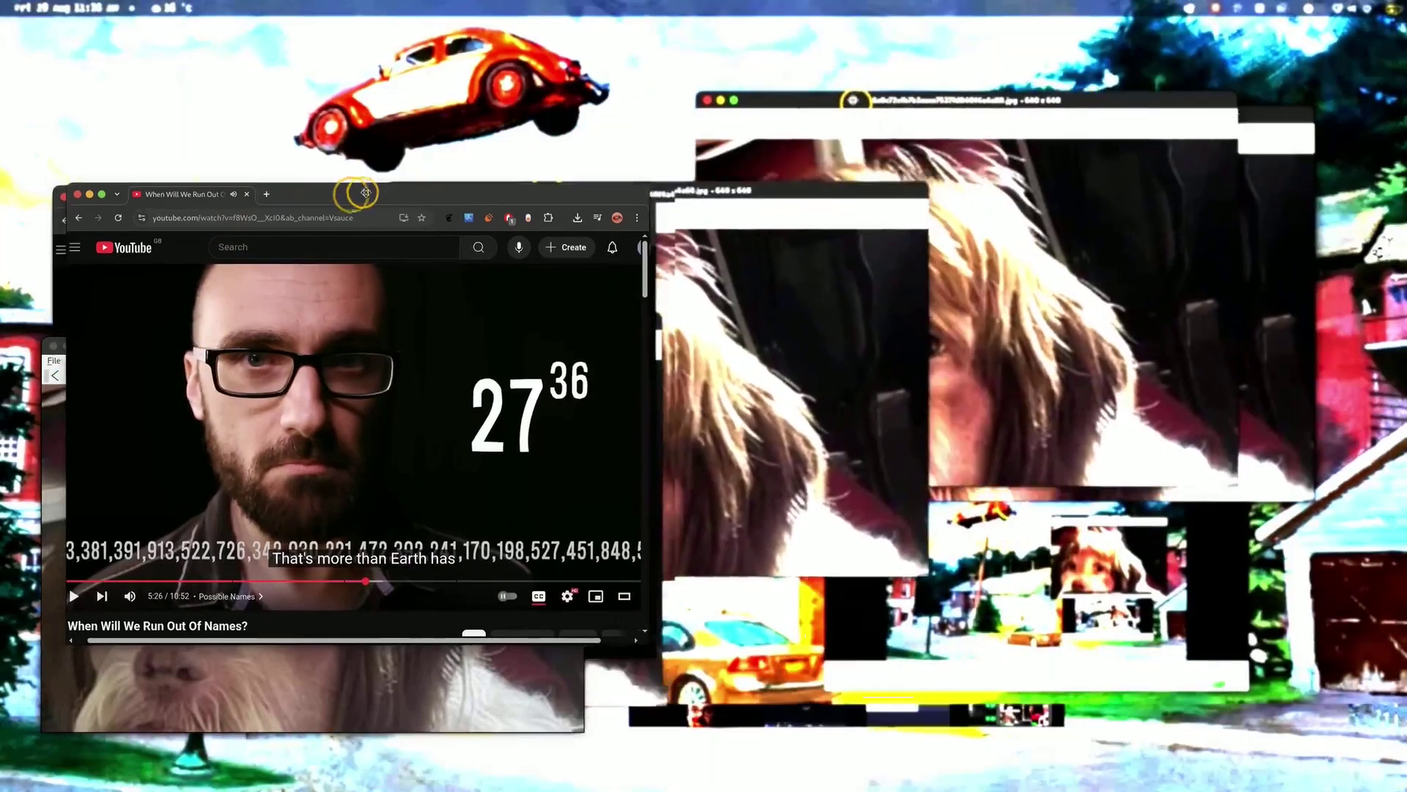
left_click_drag(355, 194, 1087, 284)
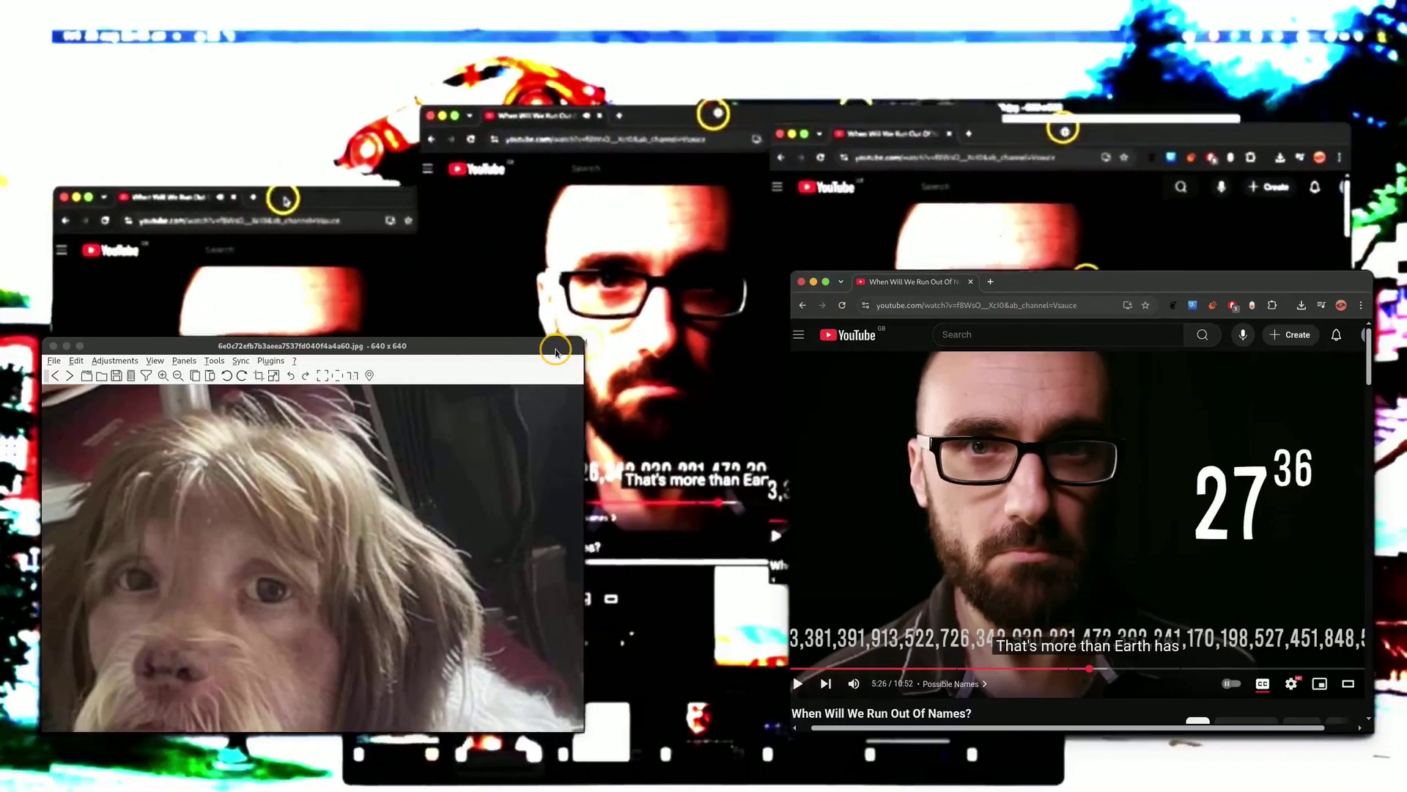
key("alt+Tab")
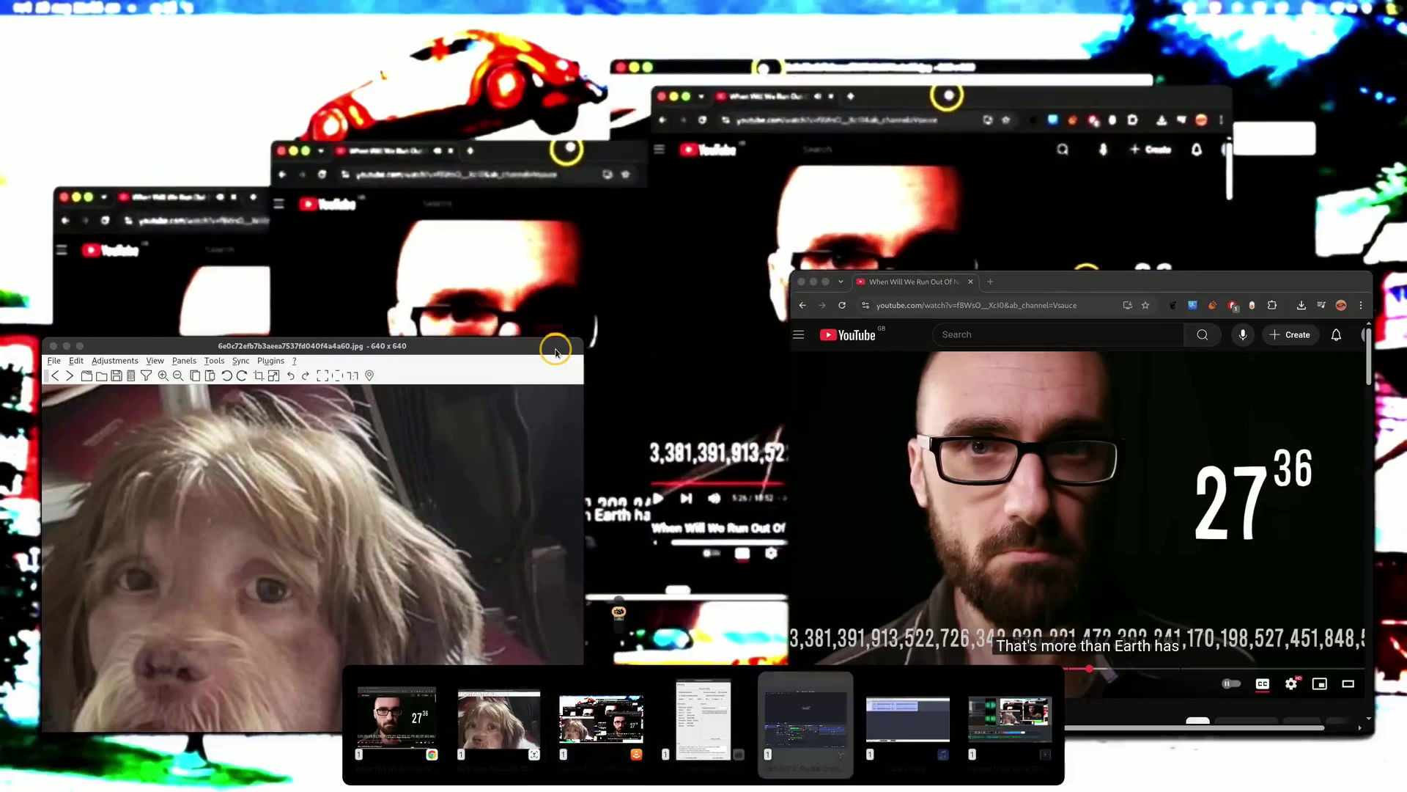